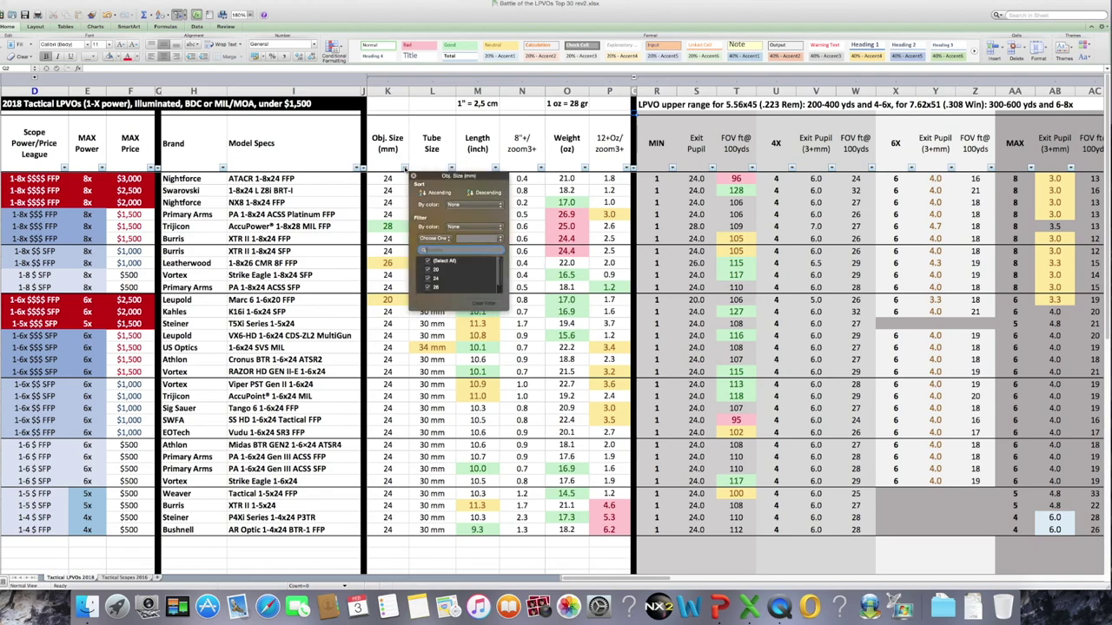
Step: Sort the scope table by objective size in descending order, followed by tube size in descending order
{"action": "left_click", "coordinate": [492, 197]}
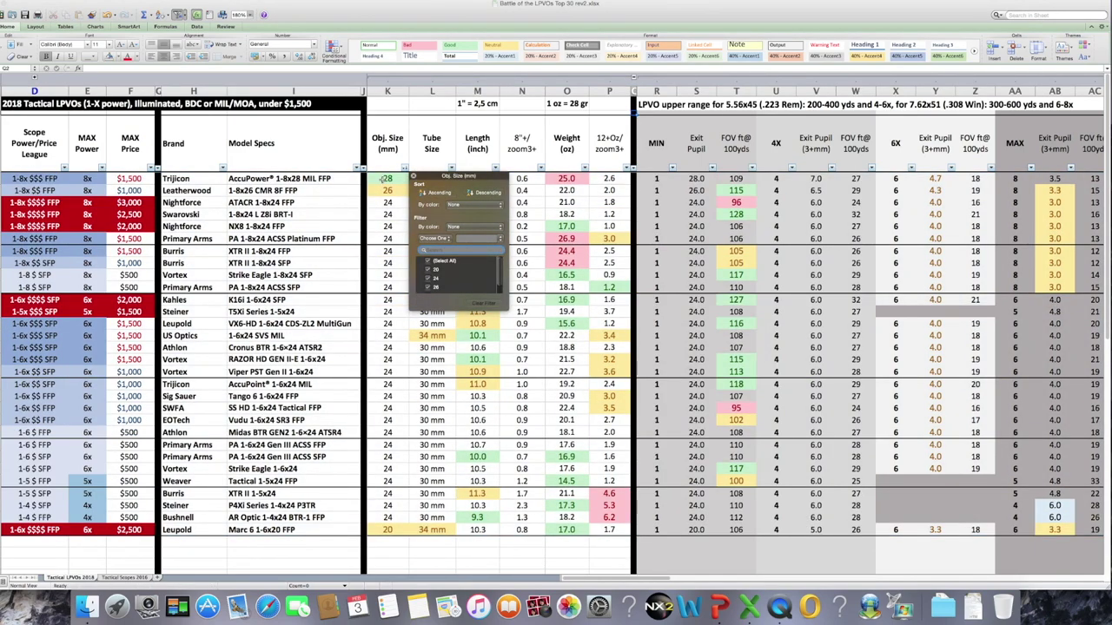
{"action": "left_click", "coordinate": [383, 178]}
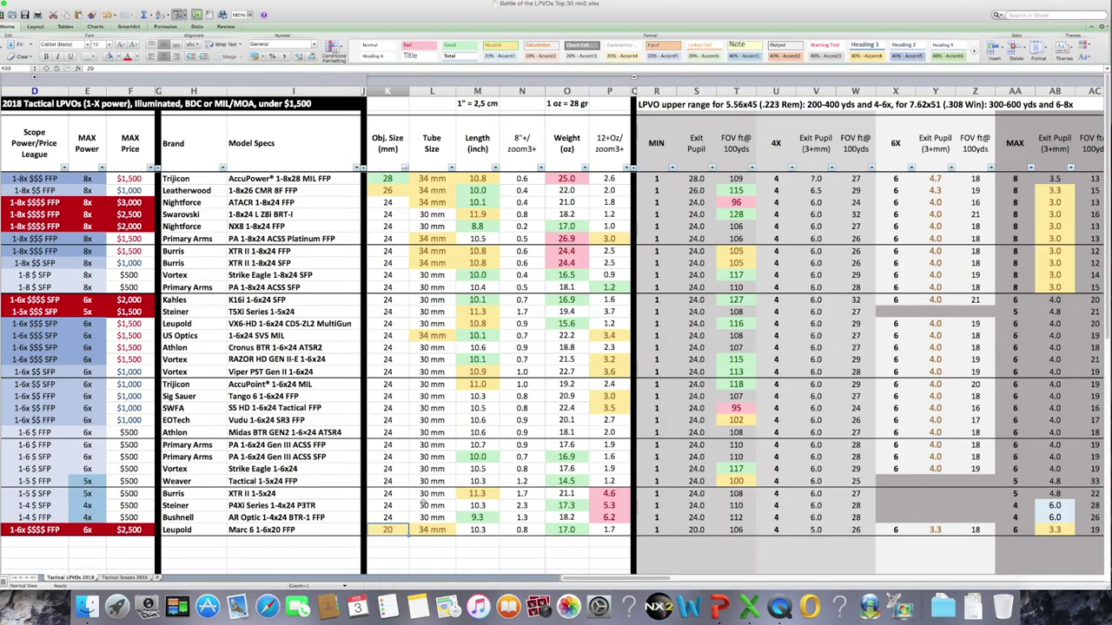
{"action": "left_click", "coordinate": [451, 168]}
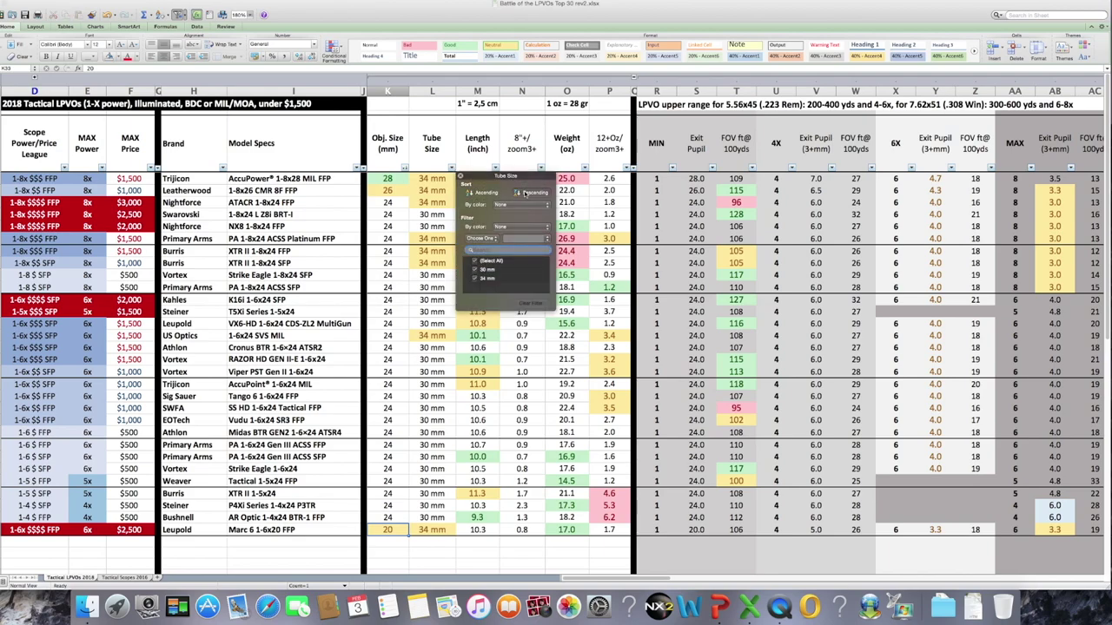
{"action": "left_click", "coordinate": [519, 193]}
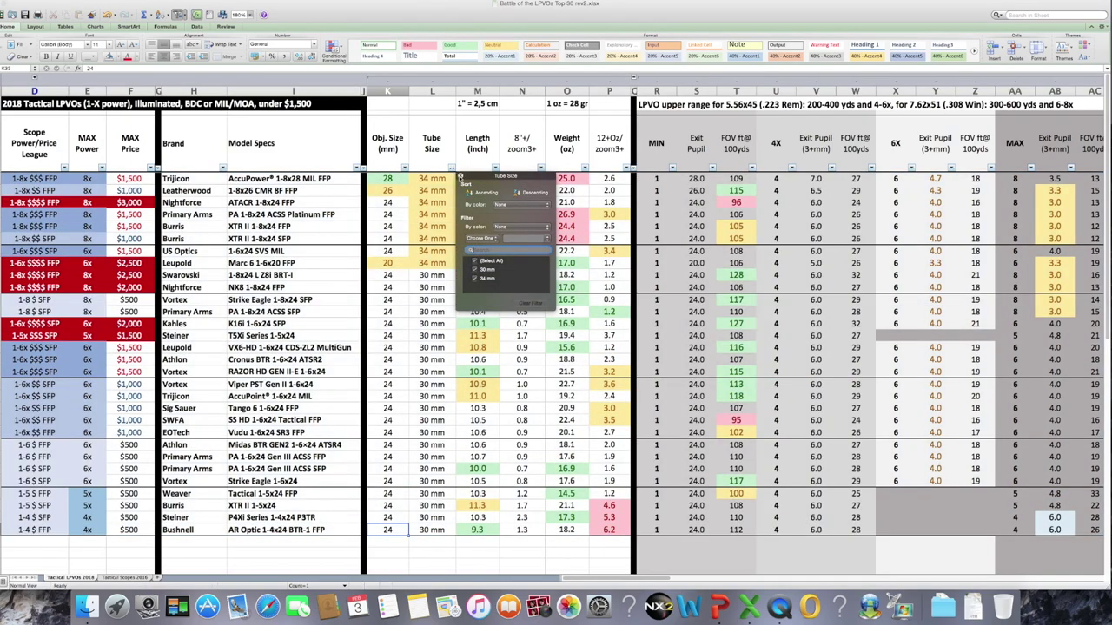
{"action": "key", "text": "Escape"}
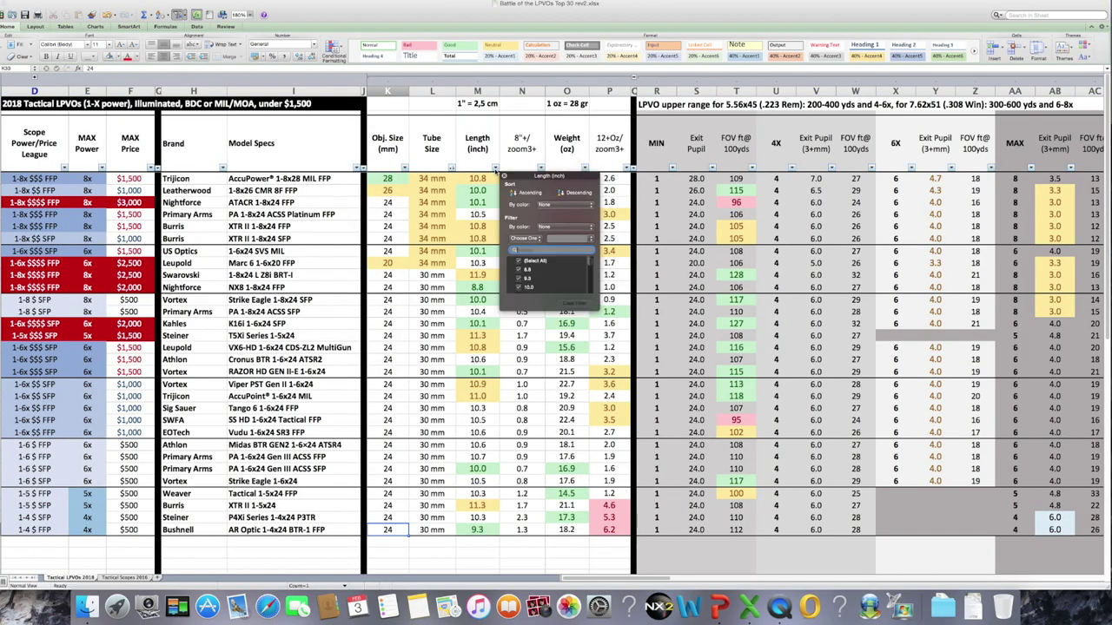
Step: Sort the scope table by length in ascending order, followed by weight in ascending order
{"action": "left_click", "coordinate": [514, 193]}
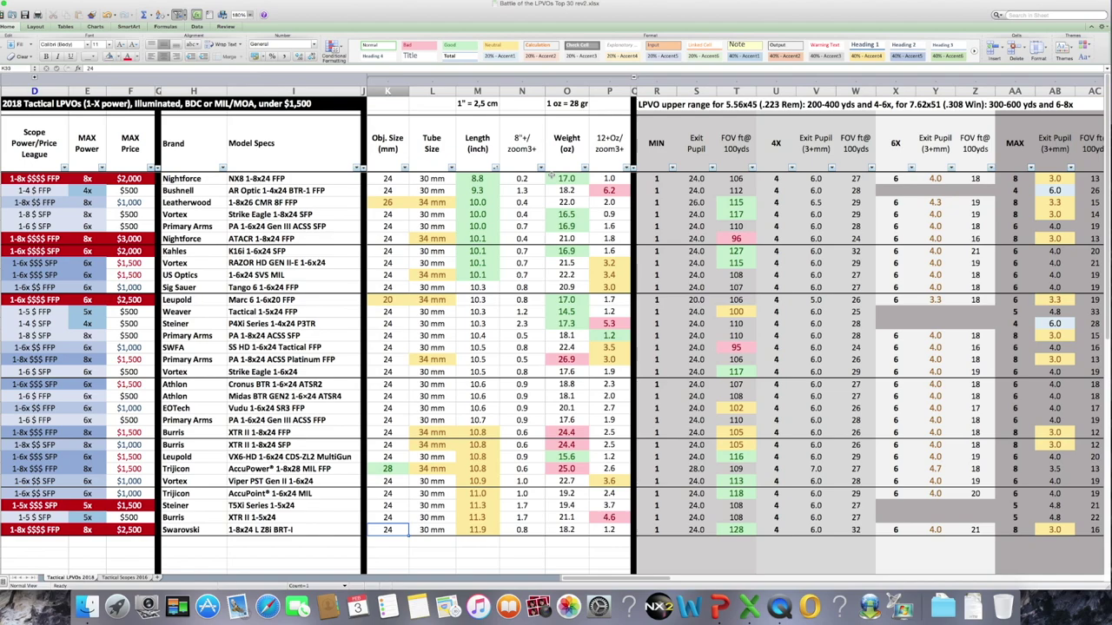
{"action": "left_click", "coordinate": [584, 169]}
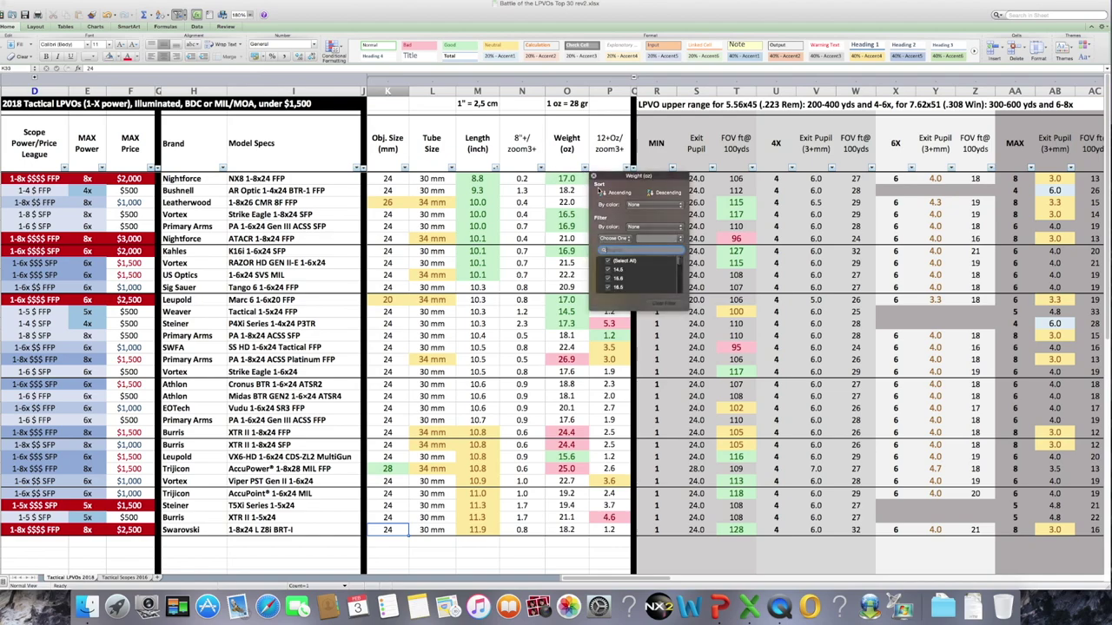
{"action": "left_click", "coordinate": [605, 193]}
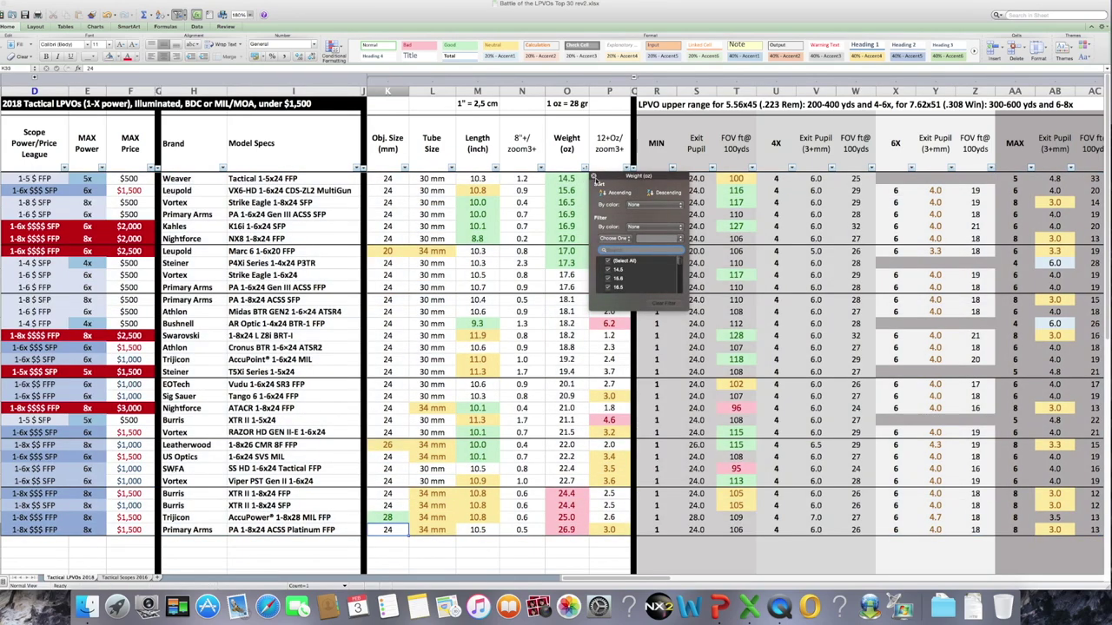
{"action": "left_click", "coordinate": [594, 177]}
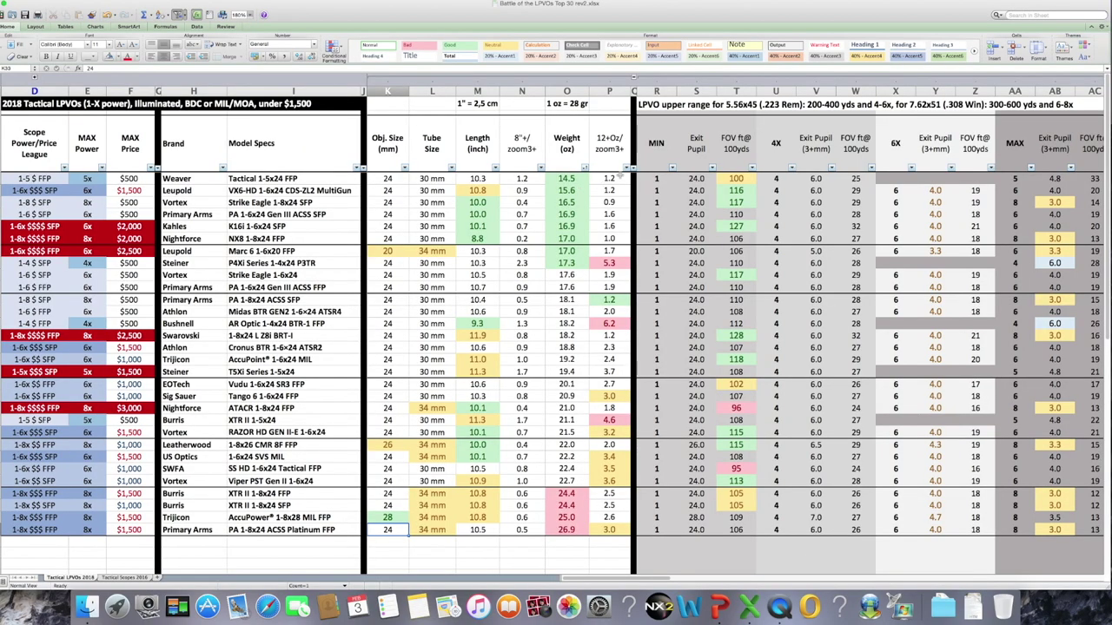
Step: Sort the table ascending by the 12+Oz/zoom3+ column, followed by descending 1X field of view at 100 yds
{"action": "left_click", "coordinate": [628, 169]}
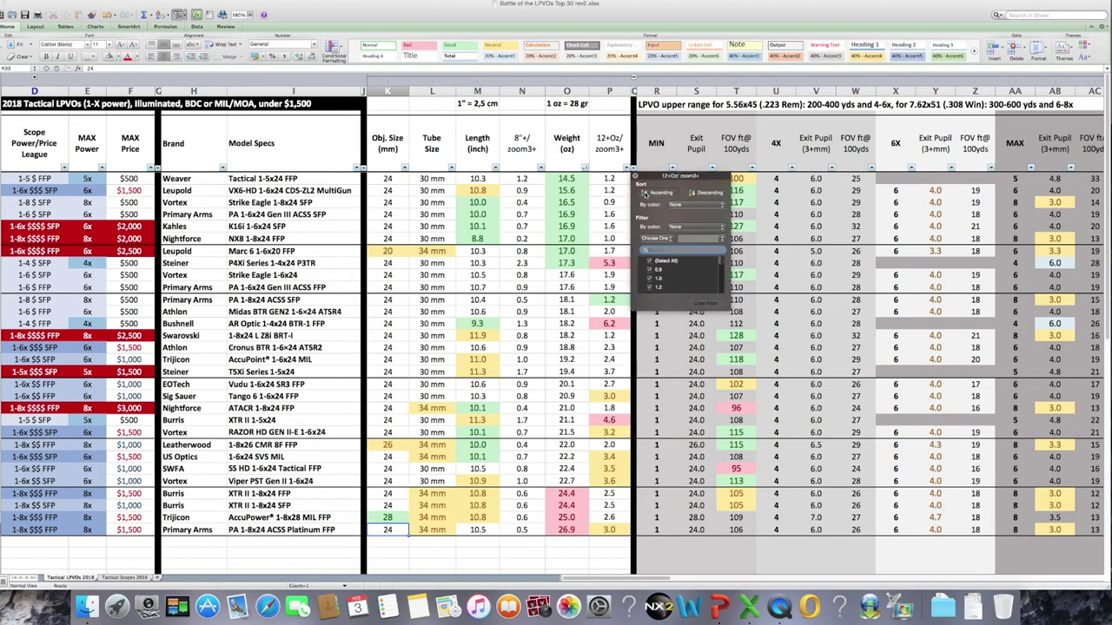
{"action": "left_click", "coordinate": [648, 192]}
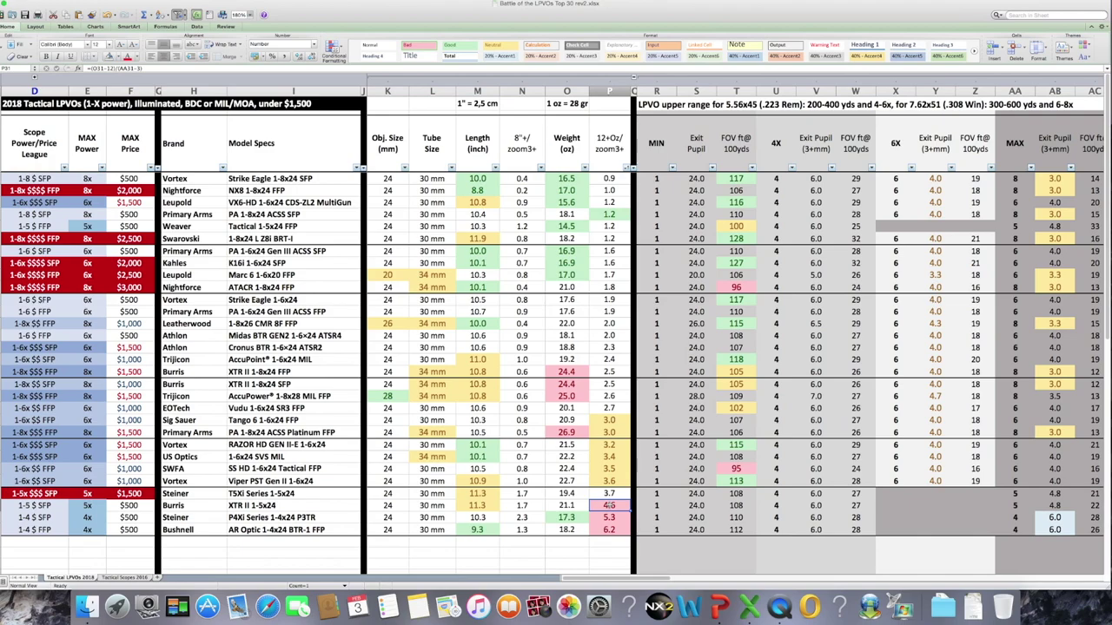
{"action": "left_click", "coordinate": [752, 167]}
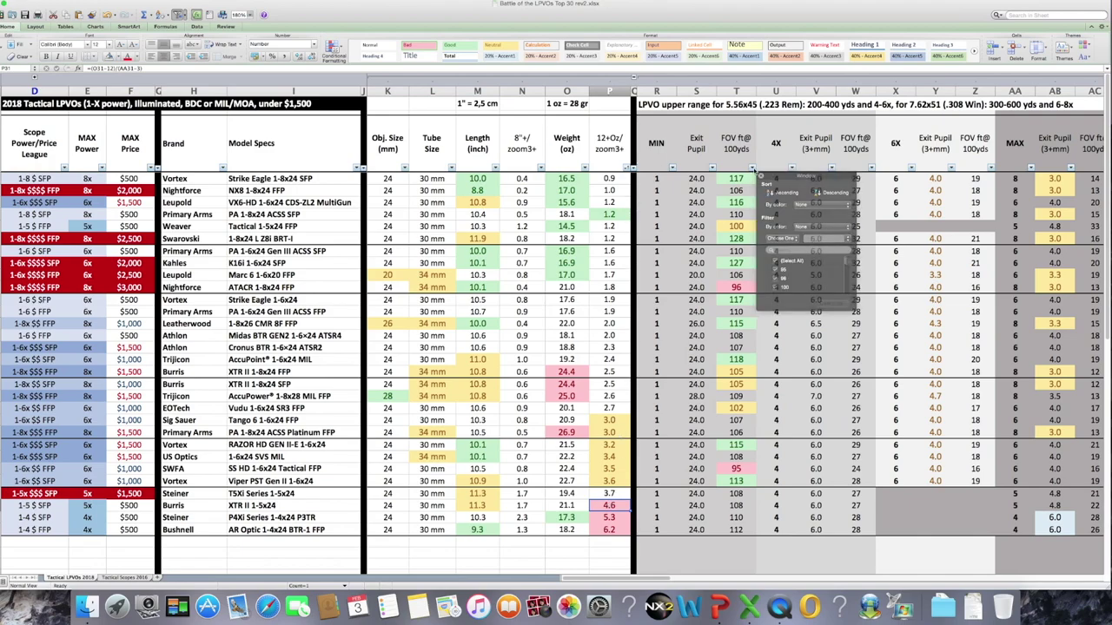
{"action": "left_click", "coordinate": [836, 192]}
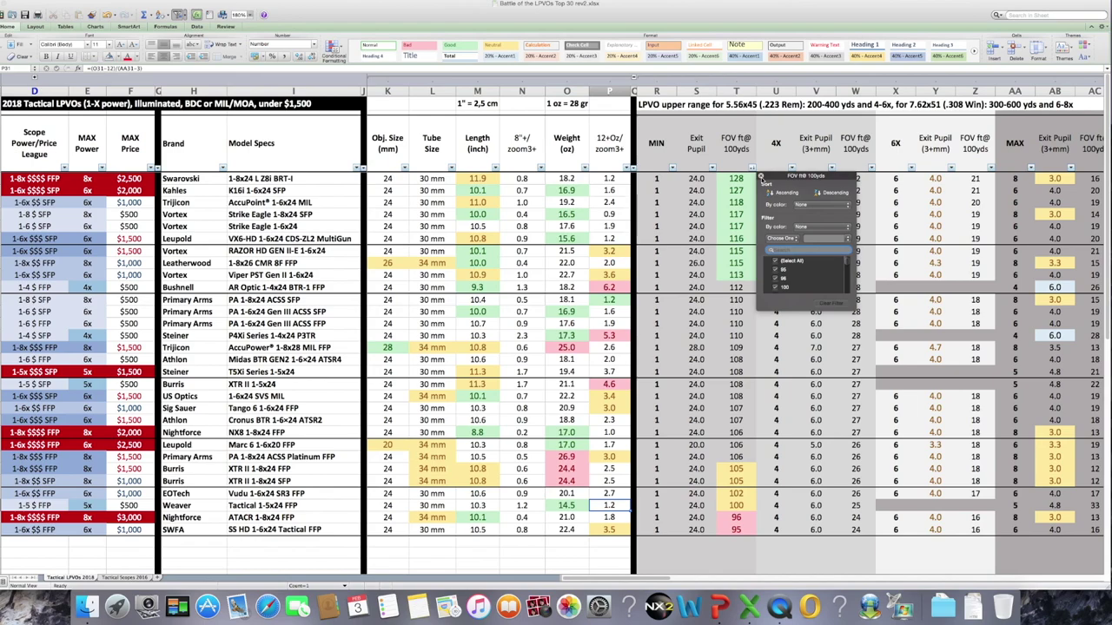
{"action": "left_click", "coordinate": [761, 176]}
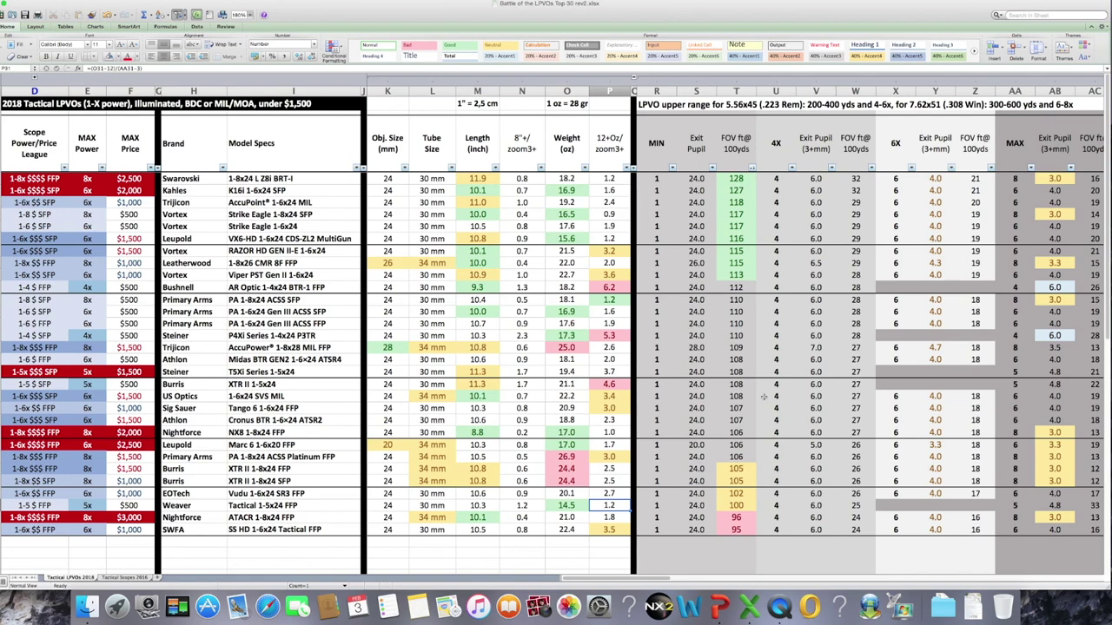
{"action": "left_click", "coordinate": [737, 518]}
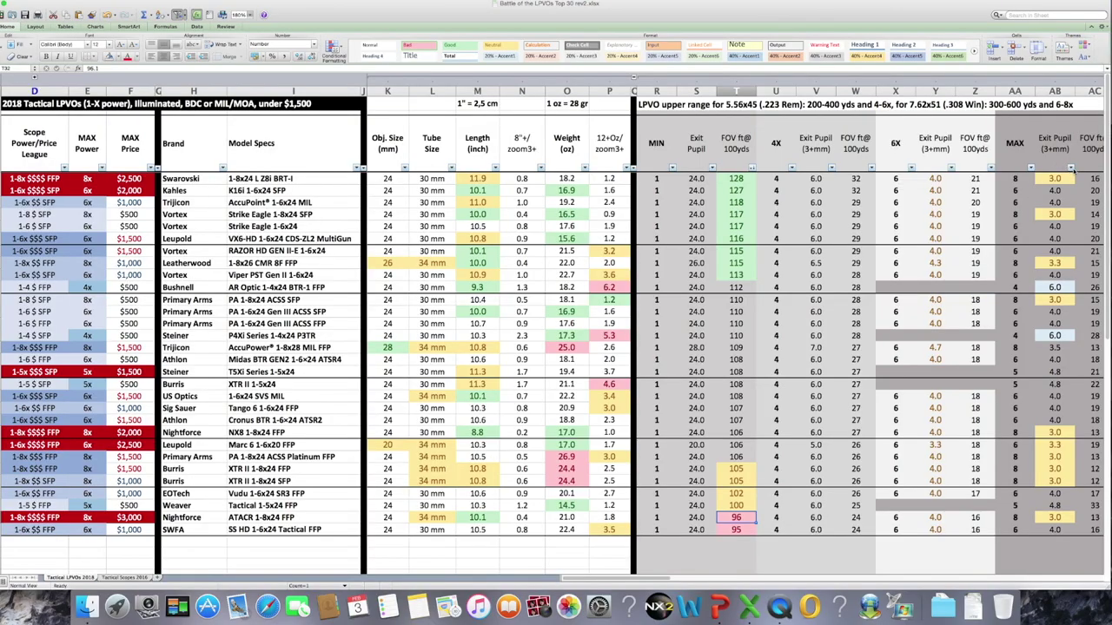
Step: Sort the table by exit pupil at maximum power in descending order, followed by Reticle Type in descending order
{"action": "left_click", "coordinate": [1071, 167]}
{"action": "left_click", "coordinate": [974, 180]}
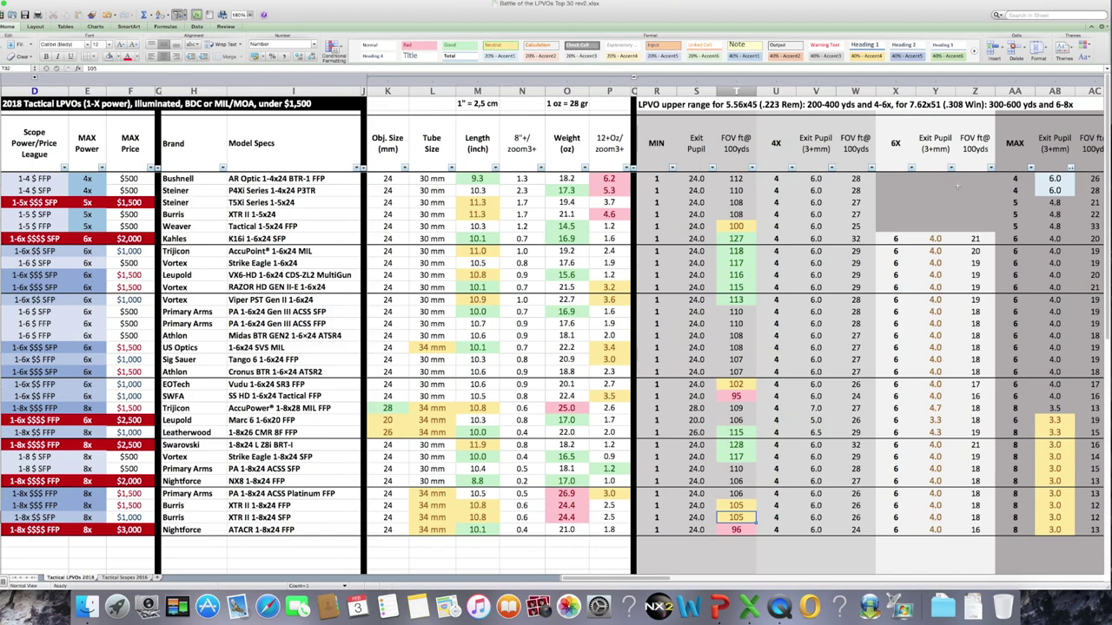
{"action": "scroll", "coordinate": [959, 185], "scroll_direction": "right", "scroll_amount": 10}
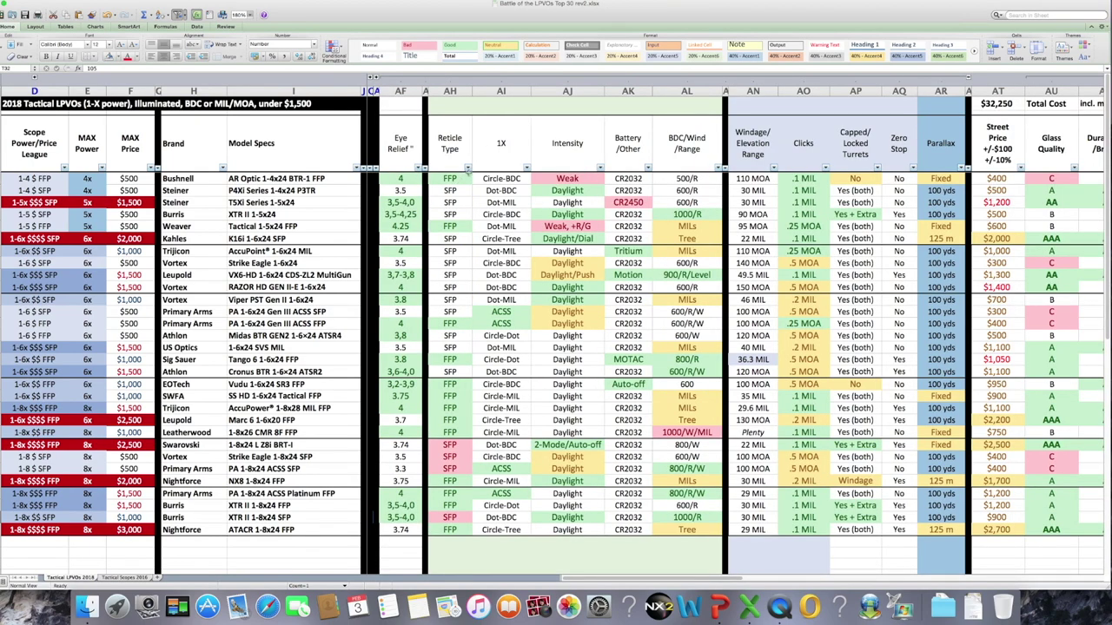
{"action": "left_click", "coordinate": [469, 168]}
{"action": "left_click", "coordinate": [546, 194]}
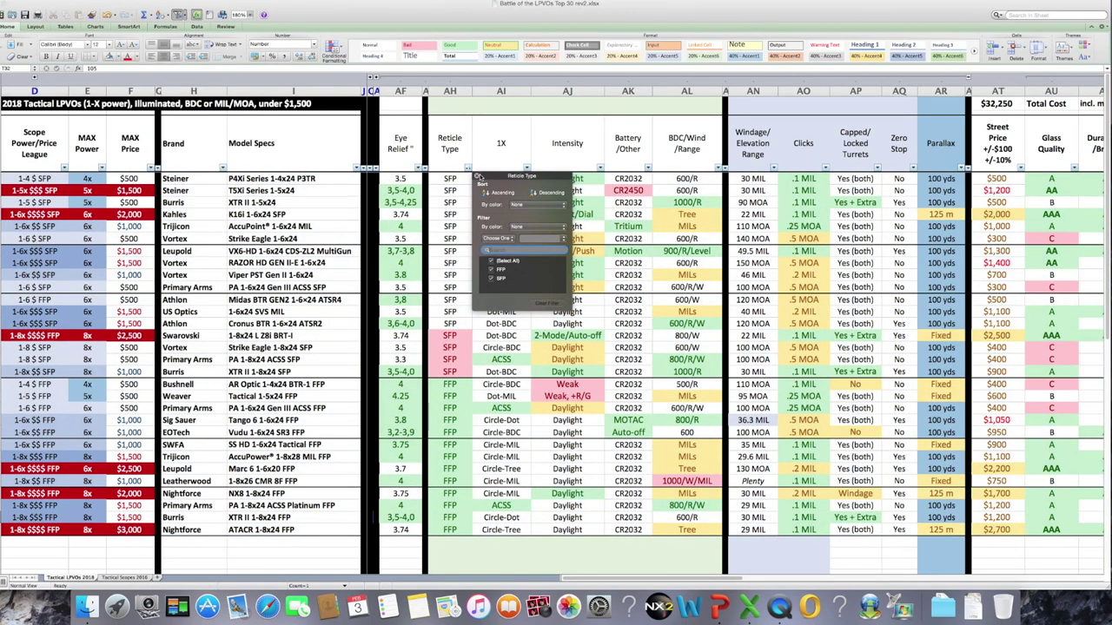
{"action": "left_click", "coordinate": [476, 176]}
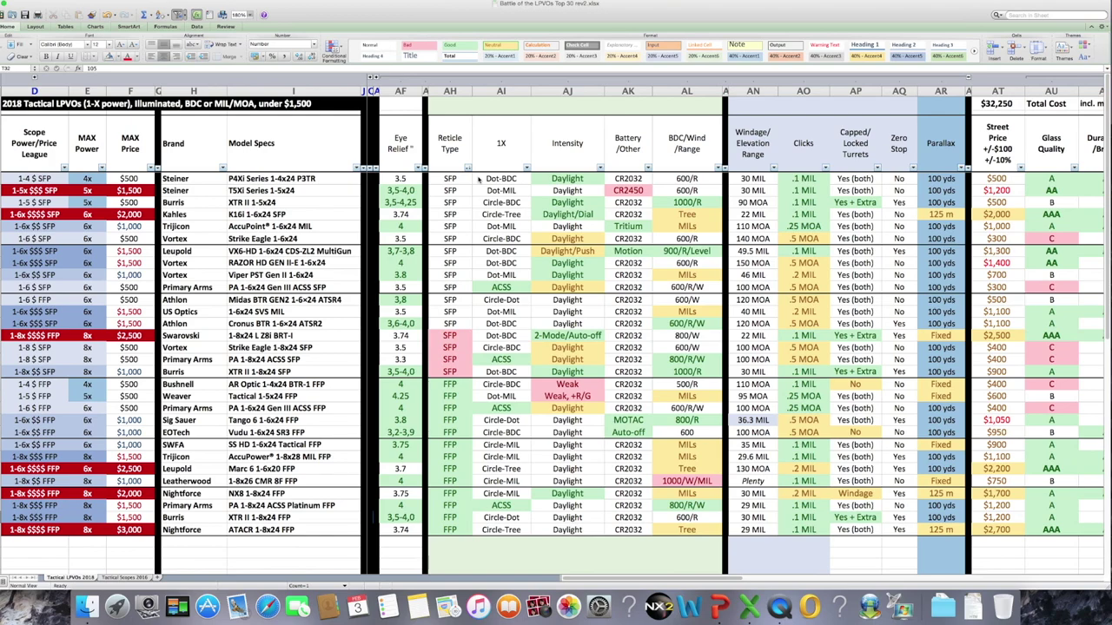
Step: Sort the table by Street Price in descending order, followed by Glass Quality in ascending order
{"action": "scroll", "coordinate": [478, 179], "scroll_direction": "right", "scroll_amount": 10}
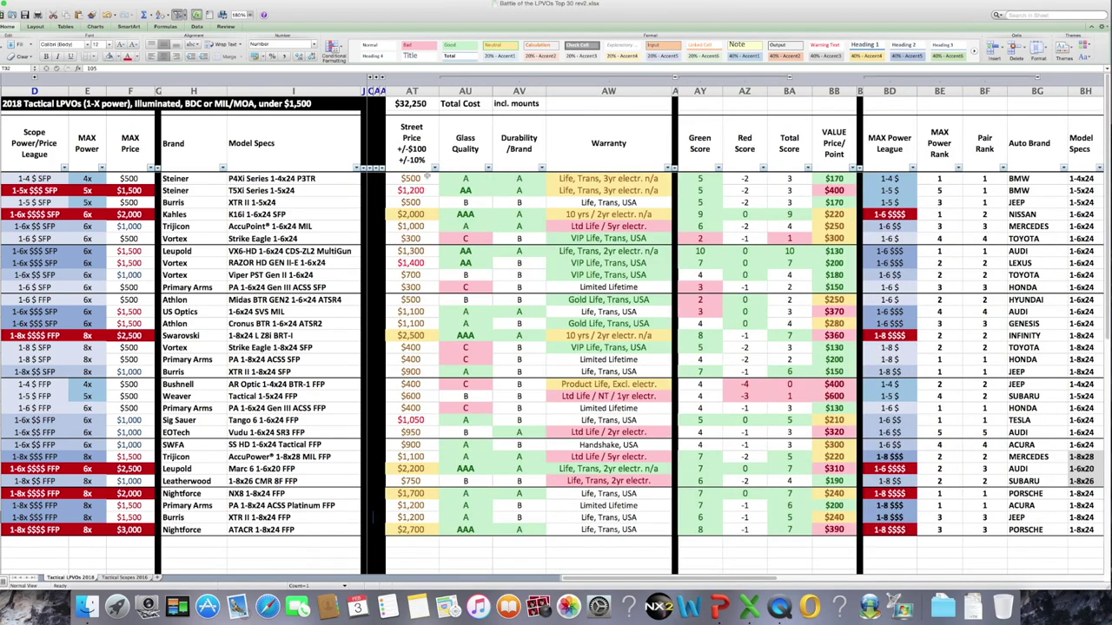
{"action": "left_click", "coordinate": [437, 169]}
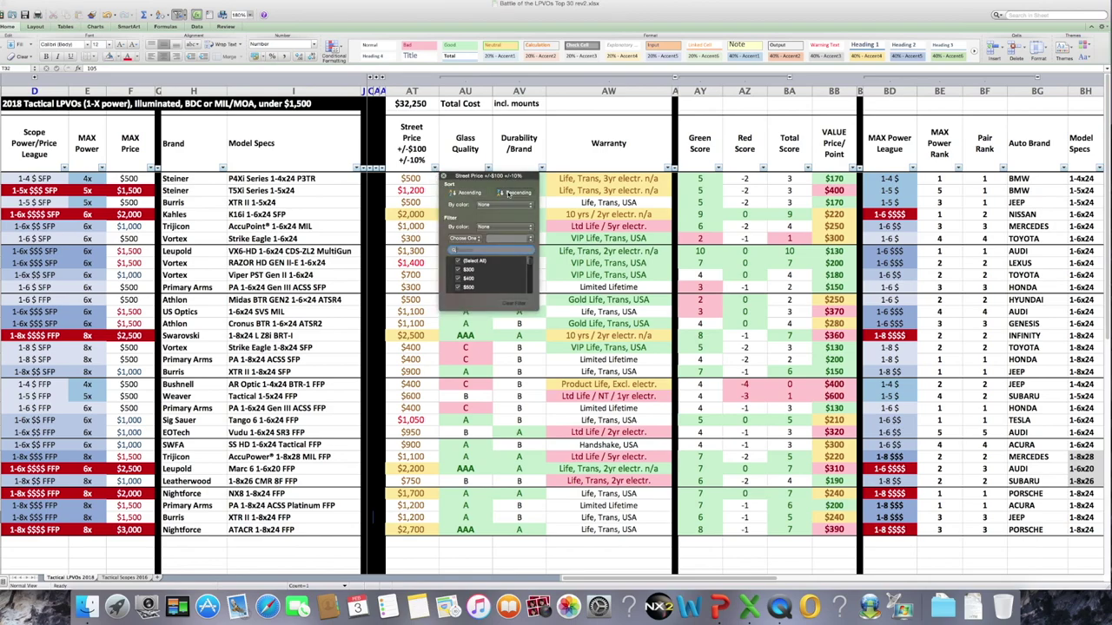
{"action": "left_click", "coordinate": [513, 193]}
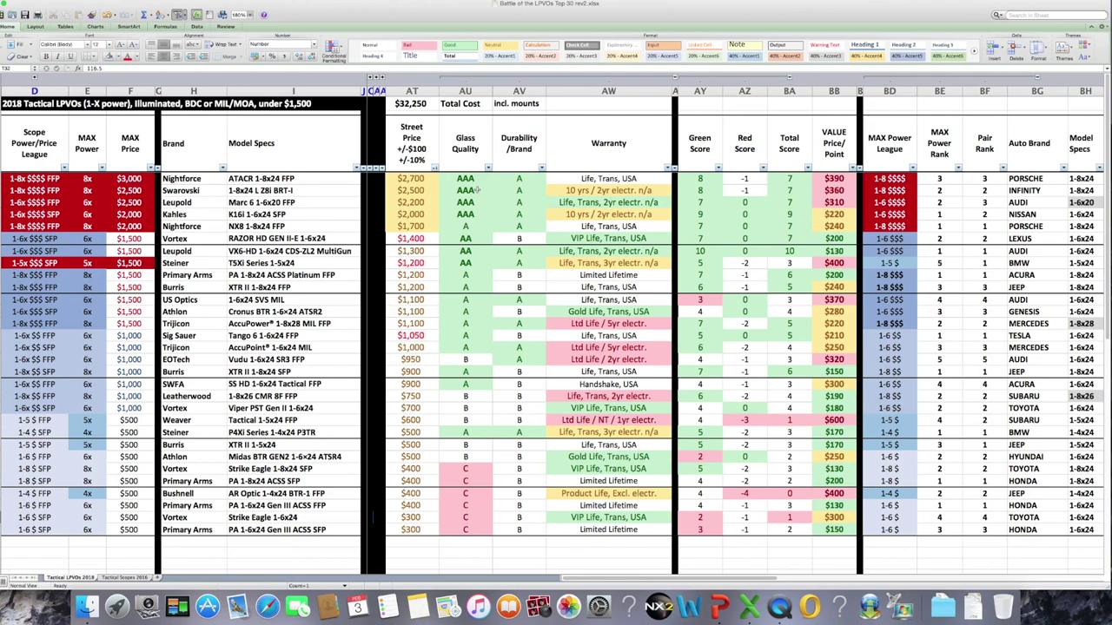
{"action": "left_click", "coordinate": [488, 168]}
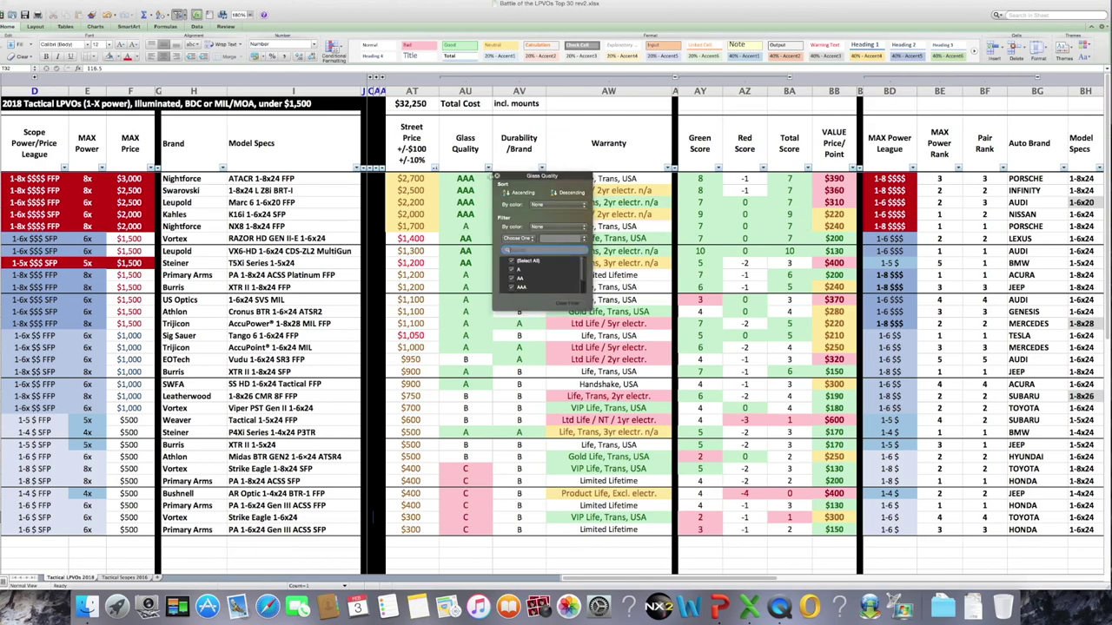
{"action": "left_click", "coordinate": [513, 192]}
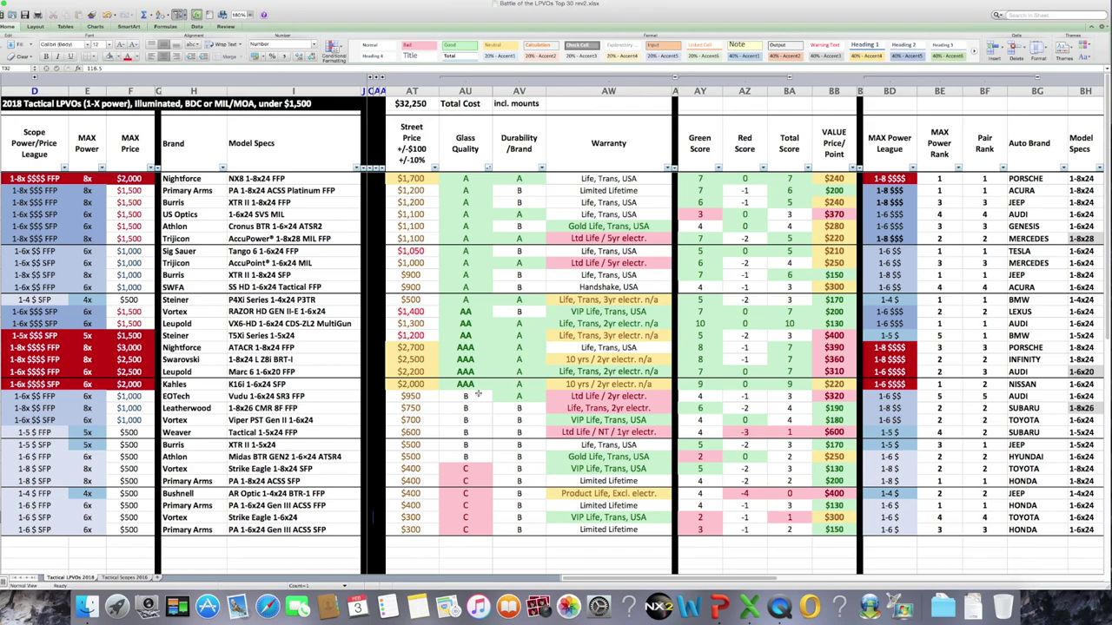
Step: Sort the scope table by Durability/Brand in ascending order
{"action": "left_click", "coordinate": [542, 169]}
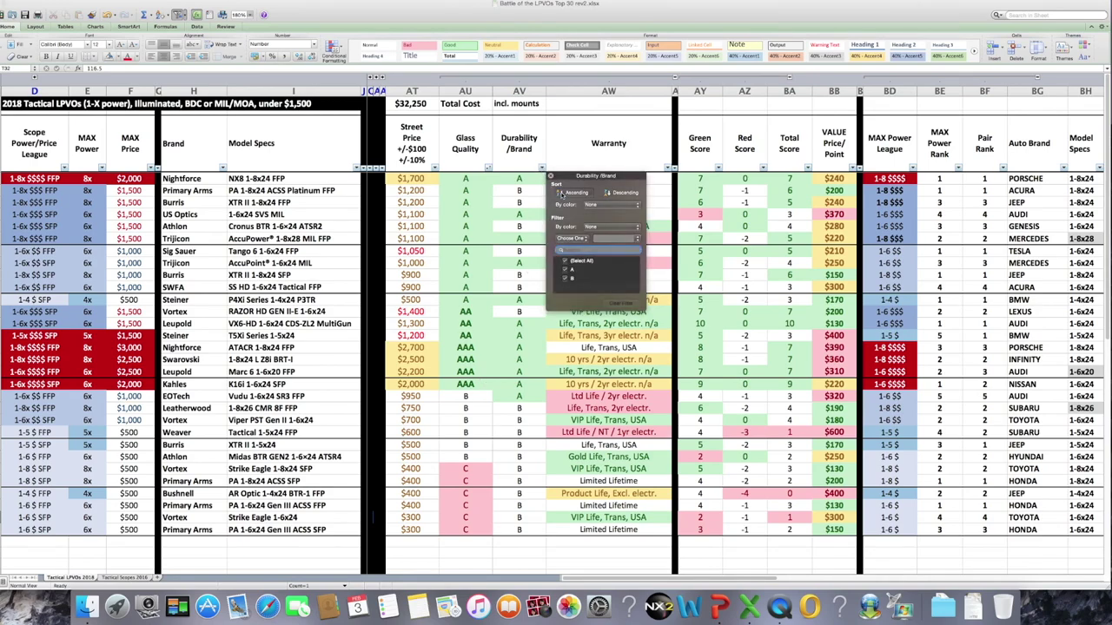
{"action": "left_click", "coordinate": [561, 192]}
{"action": "left_click", "coordinate": [551, 176]}
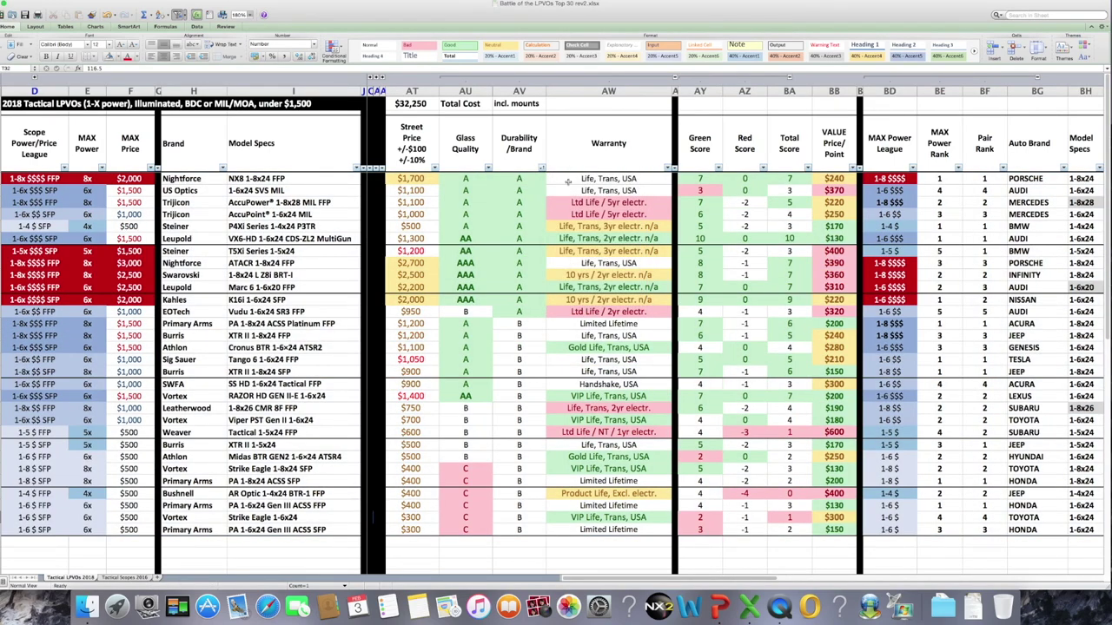
Step: Switch to the Safari browser to examine the US Optics SVS scope photo, and return to the Excel workbook
{"action": "key", "text": "super+Tab"}
{"action": "left_click", "coordinate": [629, 187]}
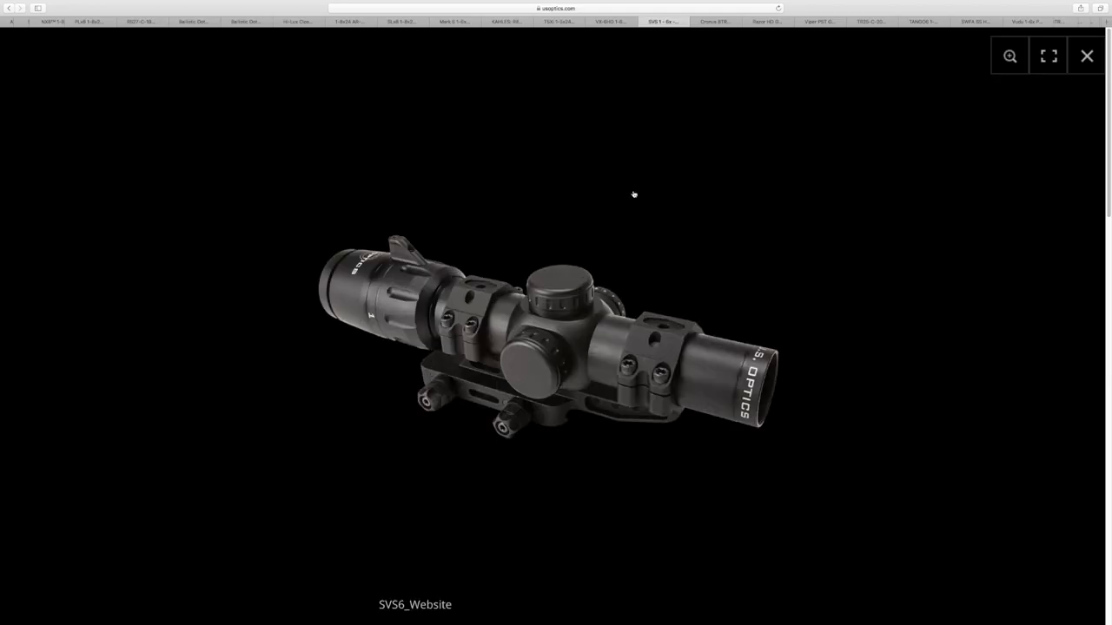
{"action": "left_click", "coordinate": [582, 290]}
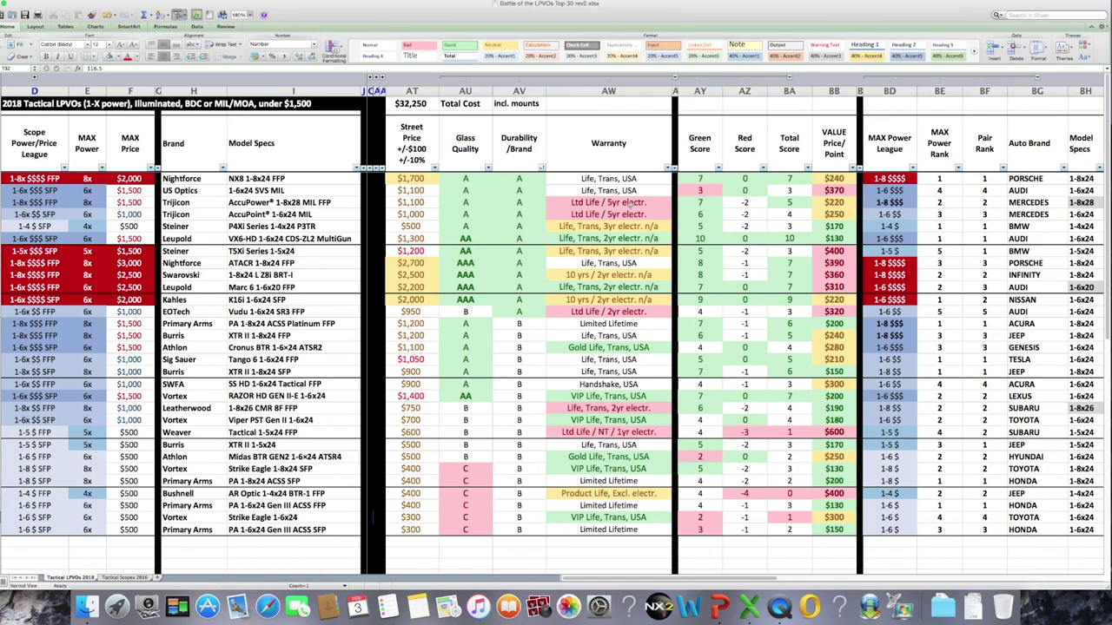
Step: Sort the table by Green Score in descending order, followed by Total Score in descending order
{"action": "left_click", "coordinate": [718, 168]}
{"action": "left_click", "coordinate": [800, 192]}
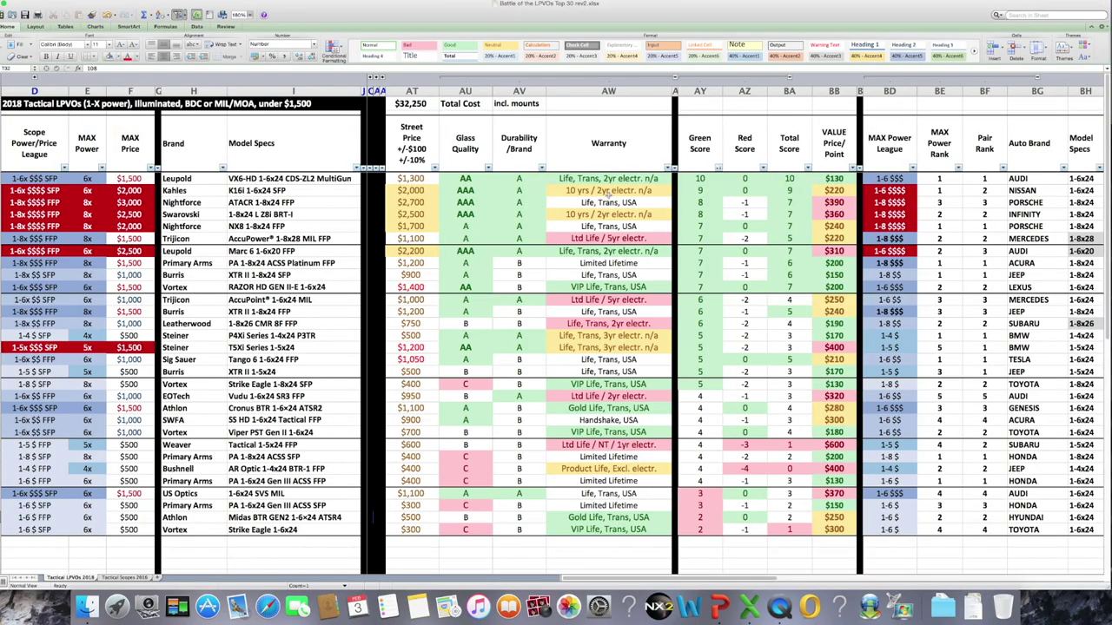
{"action": "left_click", "coordinate": [699, 384]}
{"action": "left_click", "coordinate": [808, 168]}
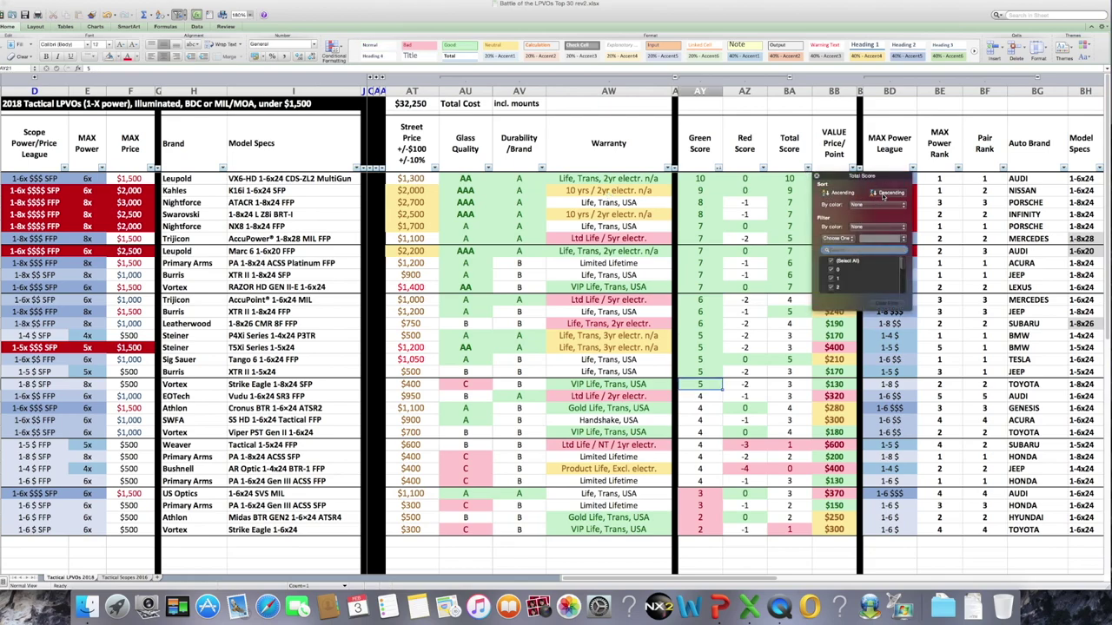
{"action": "left_click", "coordinate": [885, 194]}
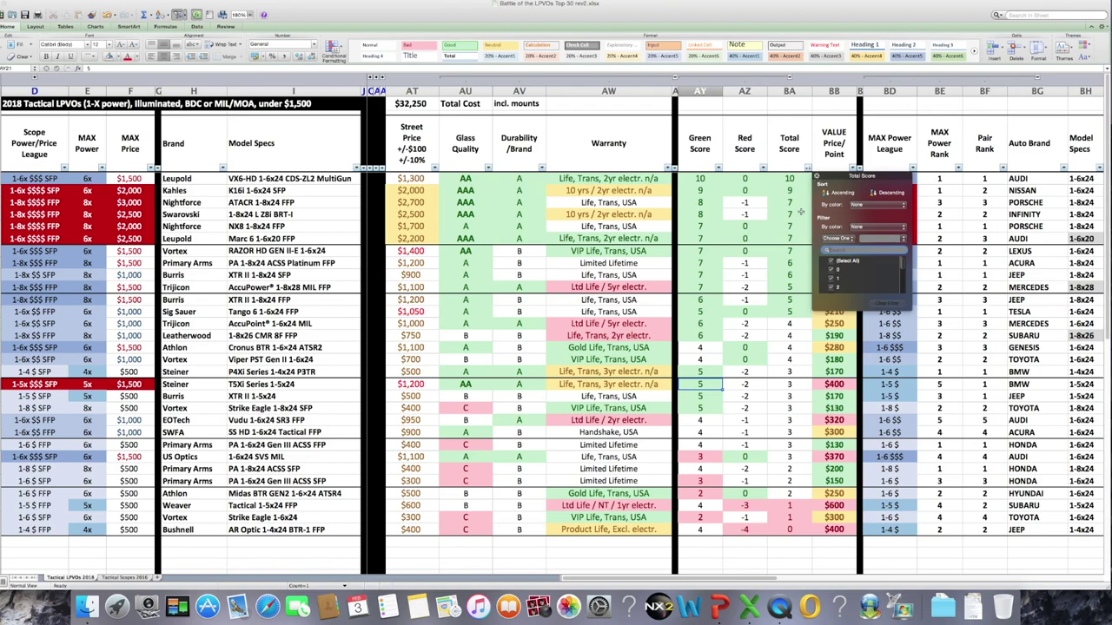
{"action": "left_click", "coordinate": [816, 177]}
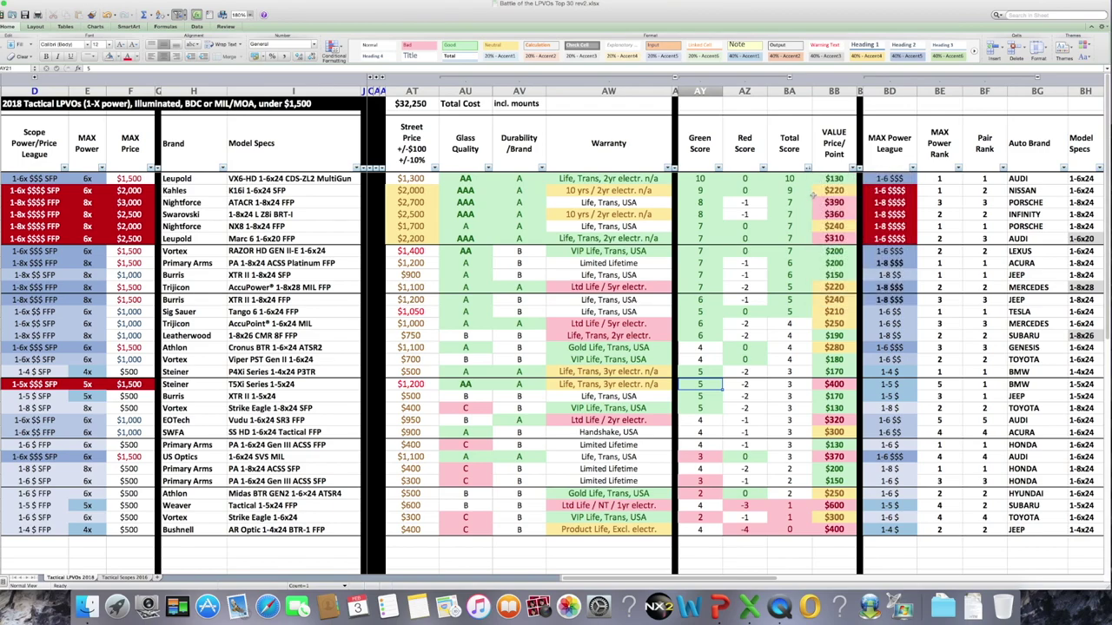
Step: Sort the table ascending by VALUE Price/Point and select all the Win cells in the 1st Round Value column
{"action": "scroll", "coordinate": [469, 81], "scroll_direction": "right", "scroll_amount": 4}
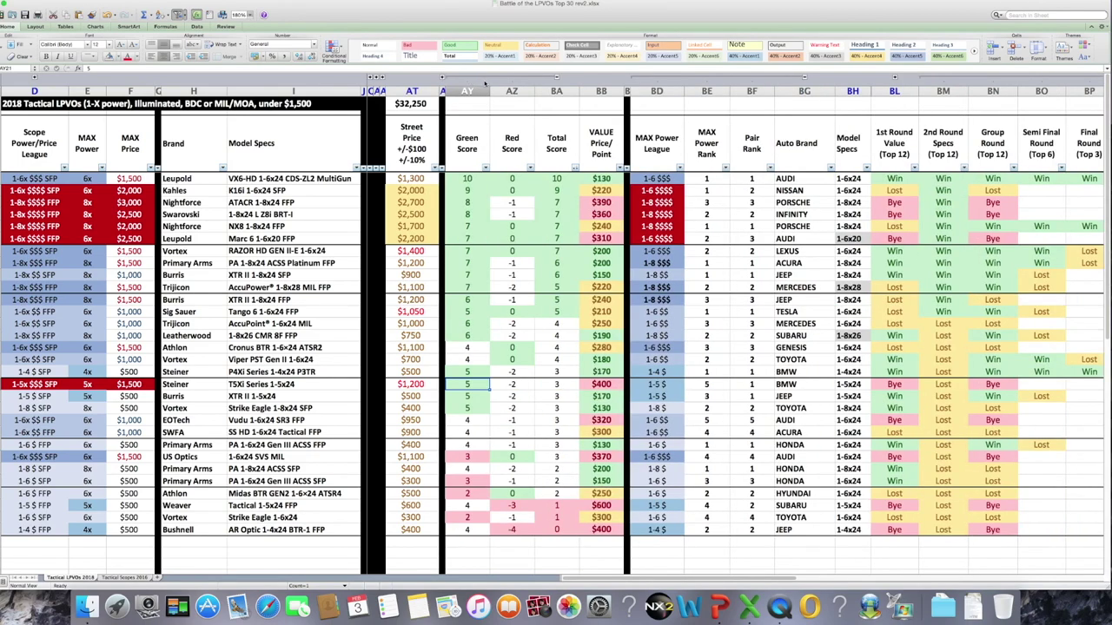
{"action": "left_click", "coordinate": [624, 171]}
{"action": "left_click", "coordinate": [648, 193]}
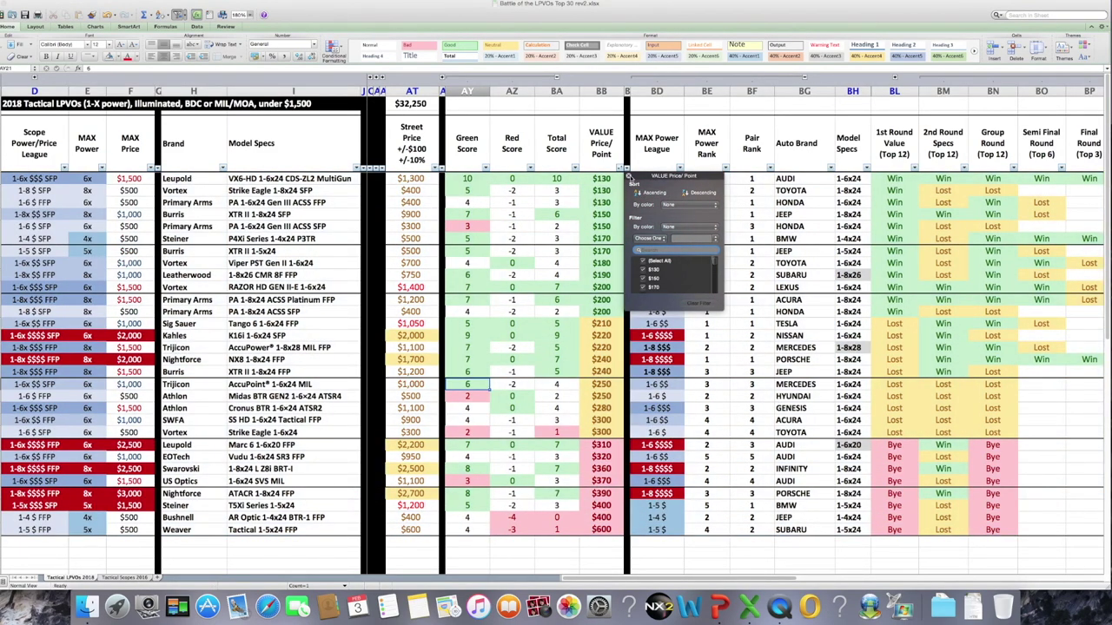
{"action": "left_click", "coordinate": [884, 179]}
{"action": "left_click_drag", "start_coordinate": [884, 182], "coordinate": [885, 309]}
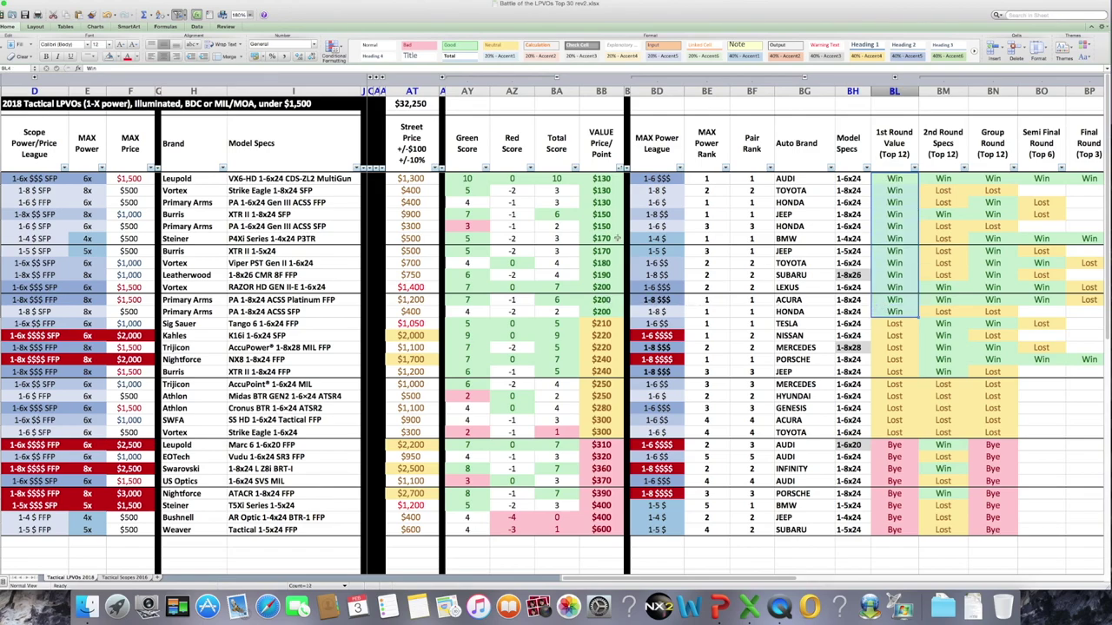
Step: Sort the table by Total Score in descending order and select all the Win cells in the 2nd Round Specs column
{"action": "left_click", "coordinate": [608, 178]}
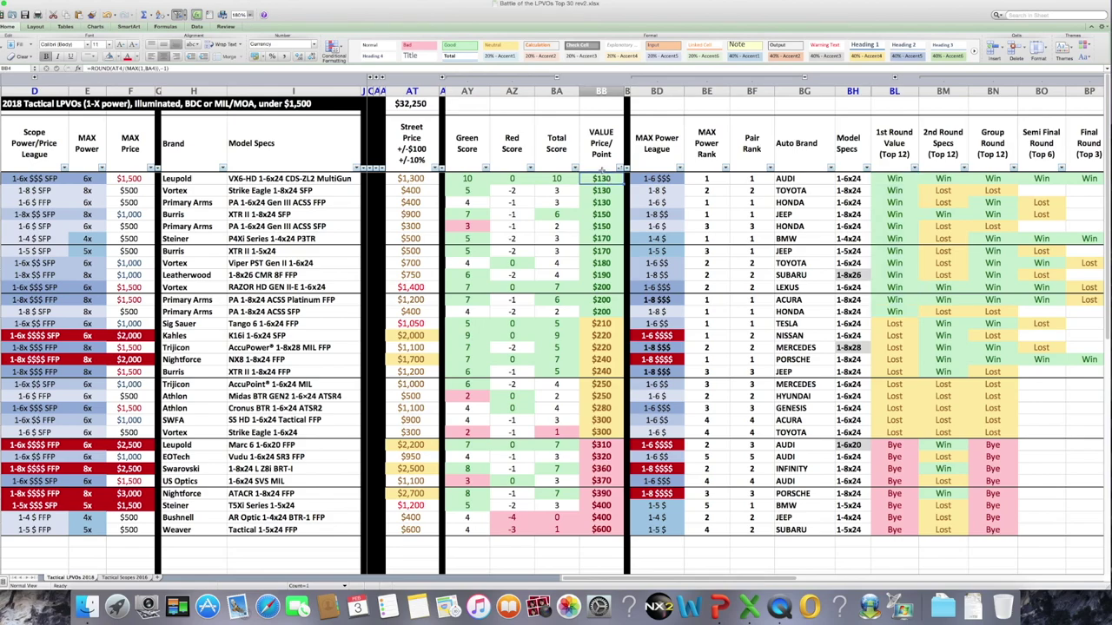
{"action": "left_click", "coordinate": [575, 168]}
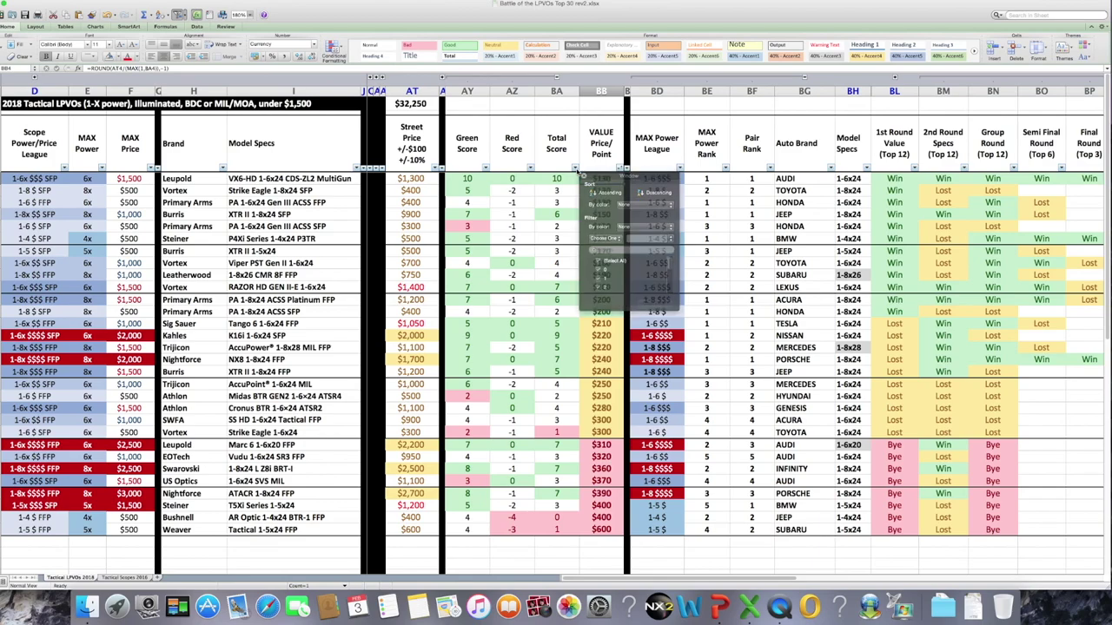
{"action": "left_click", "coordinate": [653, 192]}
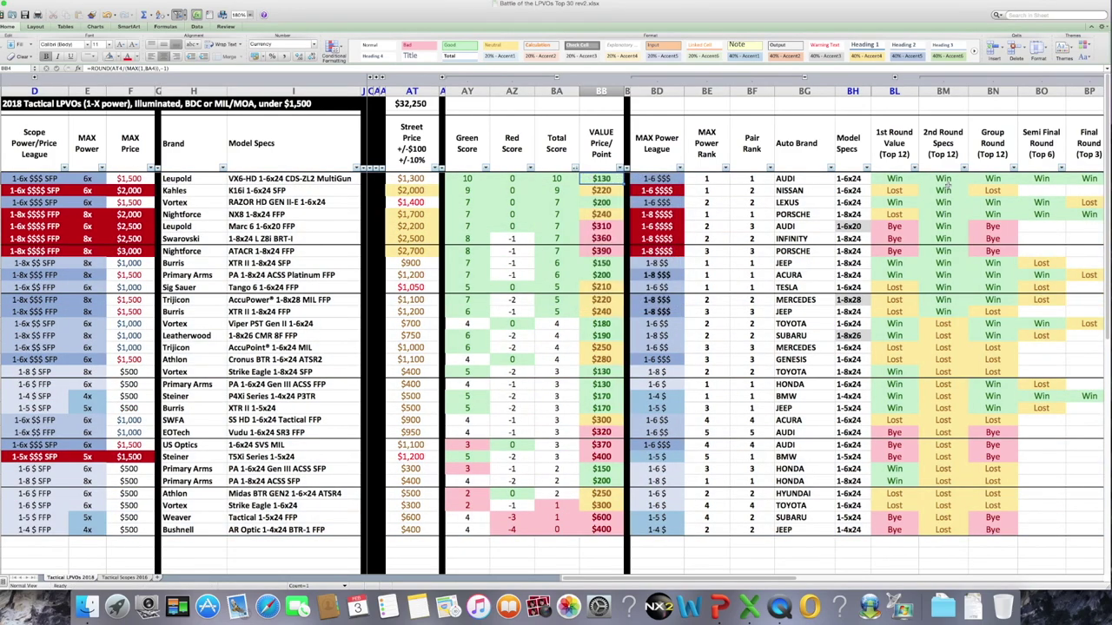
{"action": "left_click", "coordinate": [945, 190]}
{"action": "left_click_drag", "start_coordinate": [947, 178], "coordinate": [945, 308]}
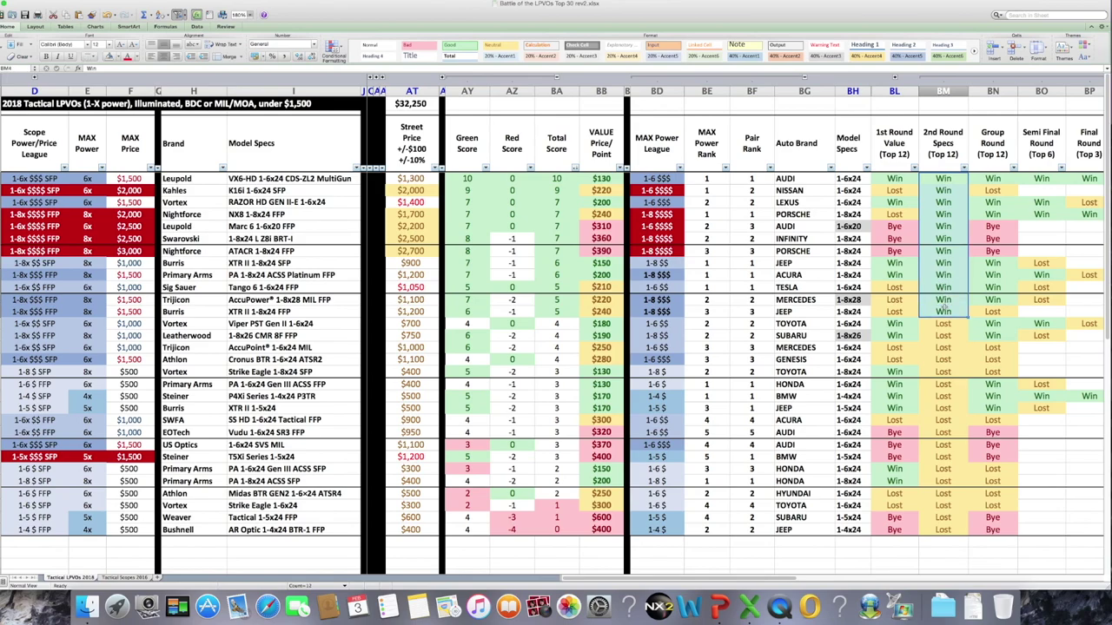
Step: Sort the table by Group Round (Top 12) in descending order, followed by Semi Final Round (Top 6) in descending order
{"action": "left_click", "coordinate": [1015, 169]}
{"action": "left_click", "coordinate": [996, 193]}
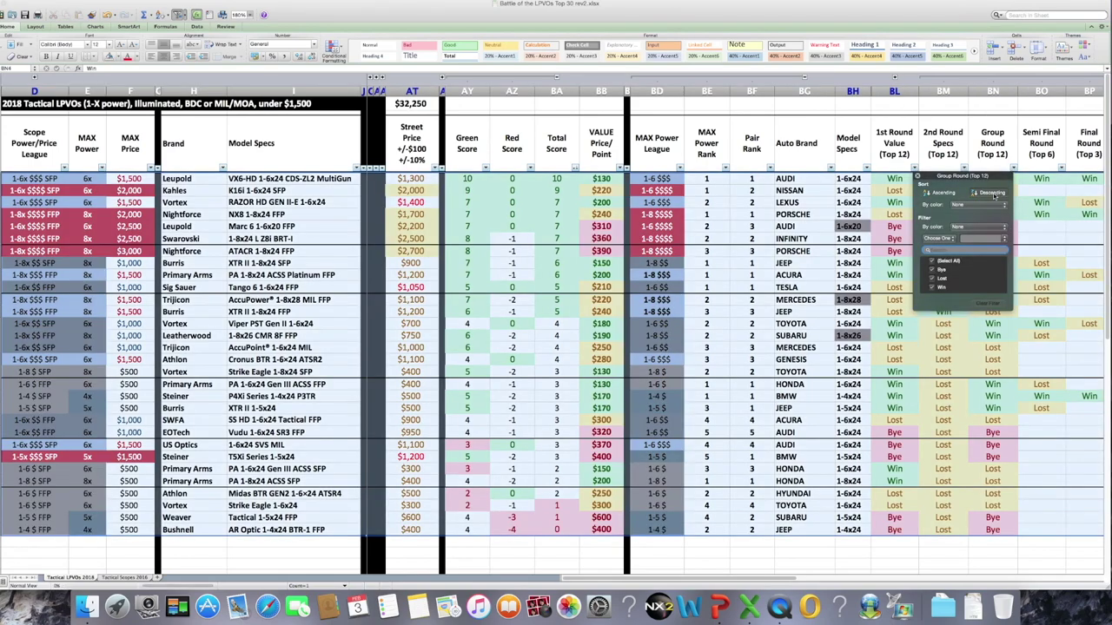
{"action": "left_click", "coordinate": [916, 177]}
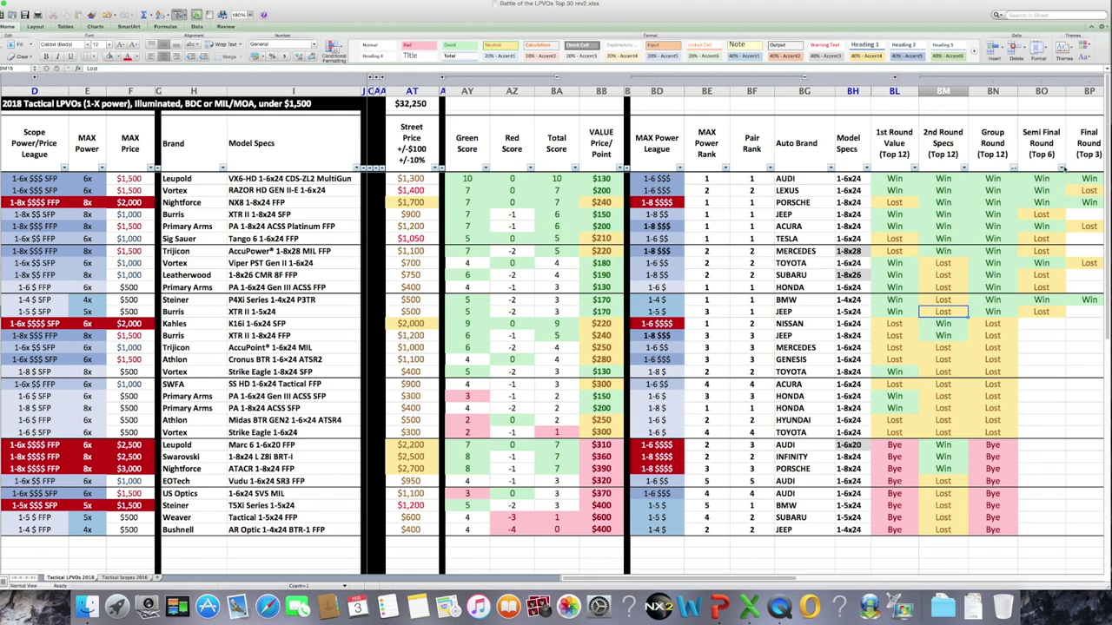
{"action": "left_click", "coordinate": [1061, 167]}
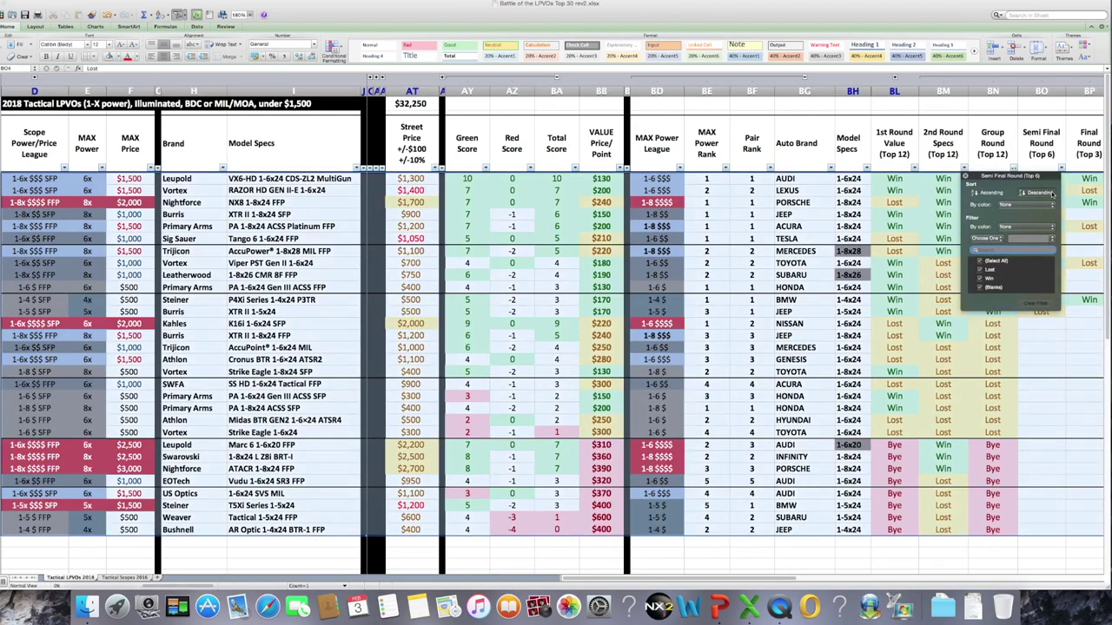
{"action": "left_click", "coordinate": [1042, 192]}
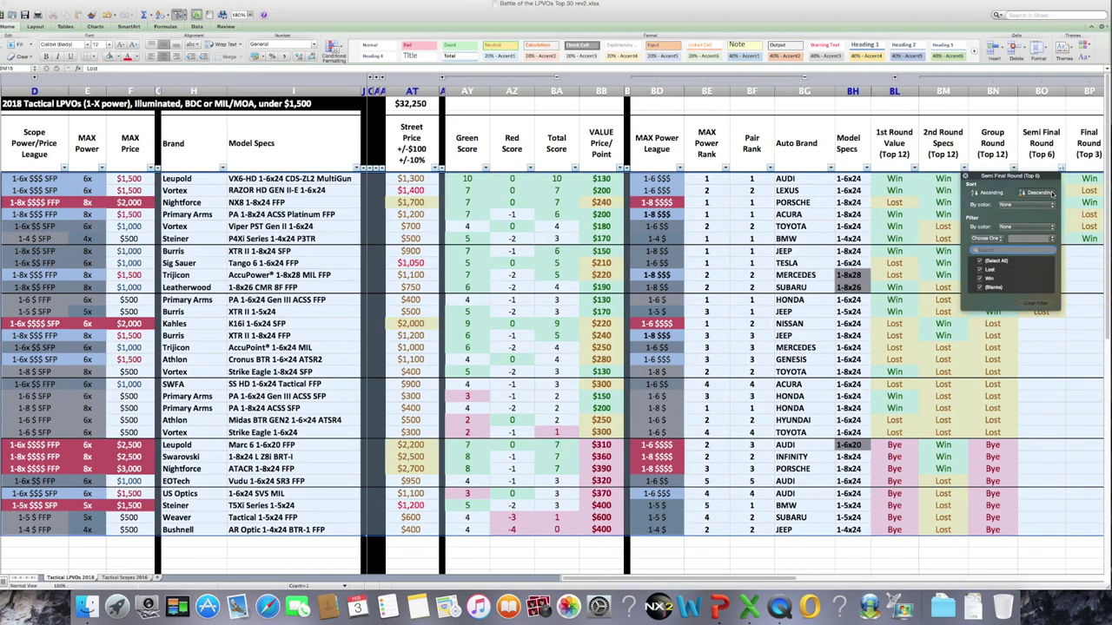
{"action": "left_click", "coordinate": [965, 177]}
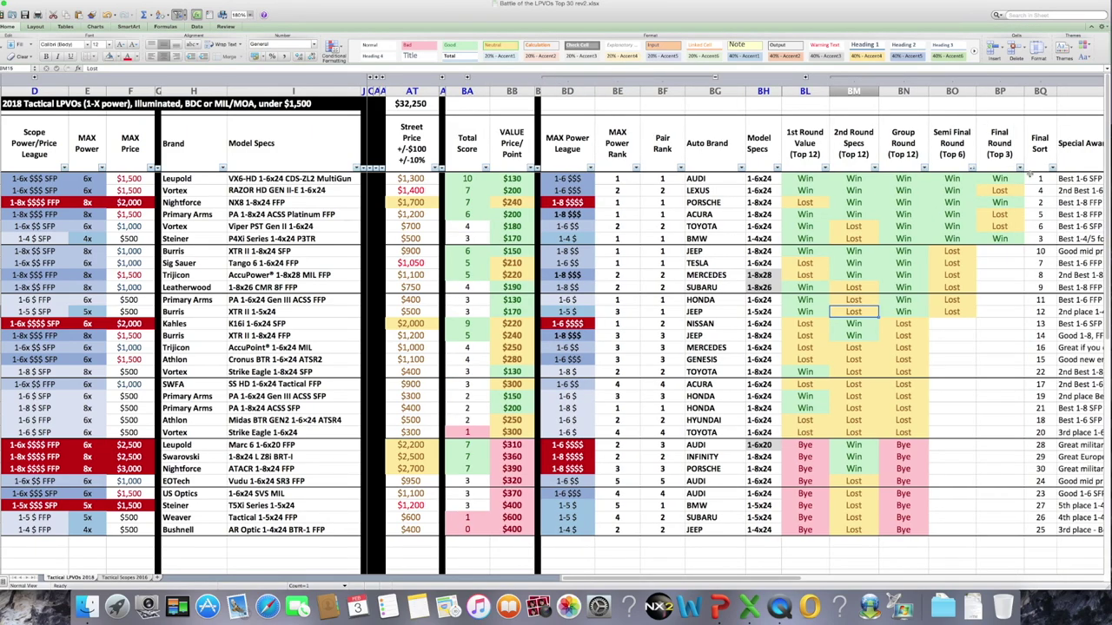
Step: Sort the table by Final Sort in ascending order and select the Final Round cell of the fourth-ranked scope
{"action": "left_click", "coordinate": [1053, 169]}
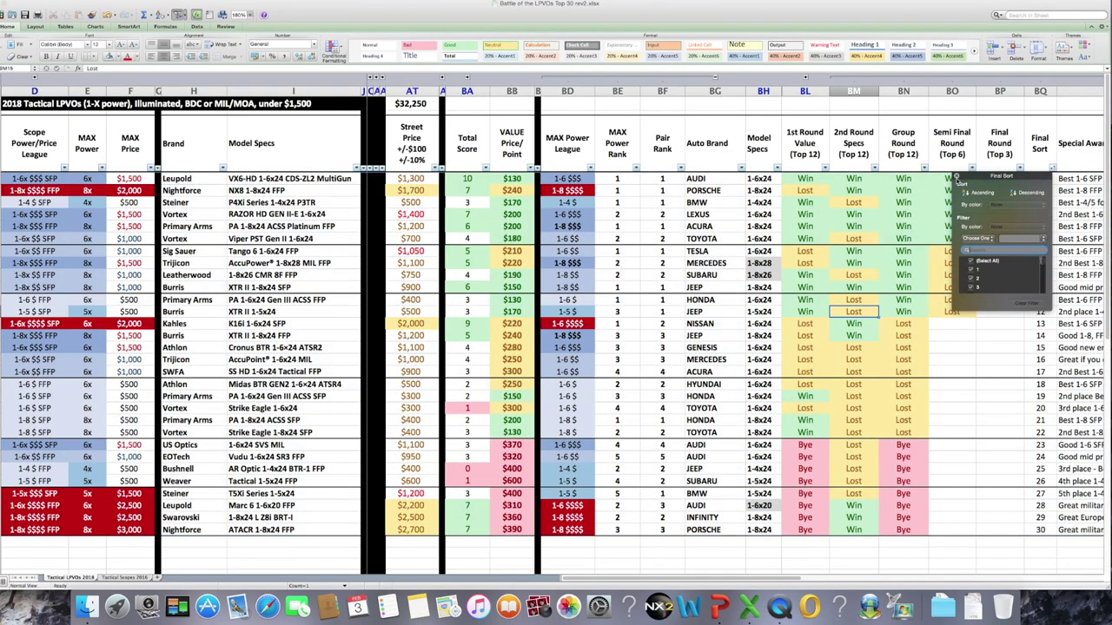
{"action": "left_click", "coordinate": [957, 178]}
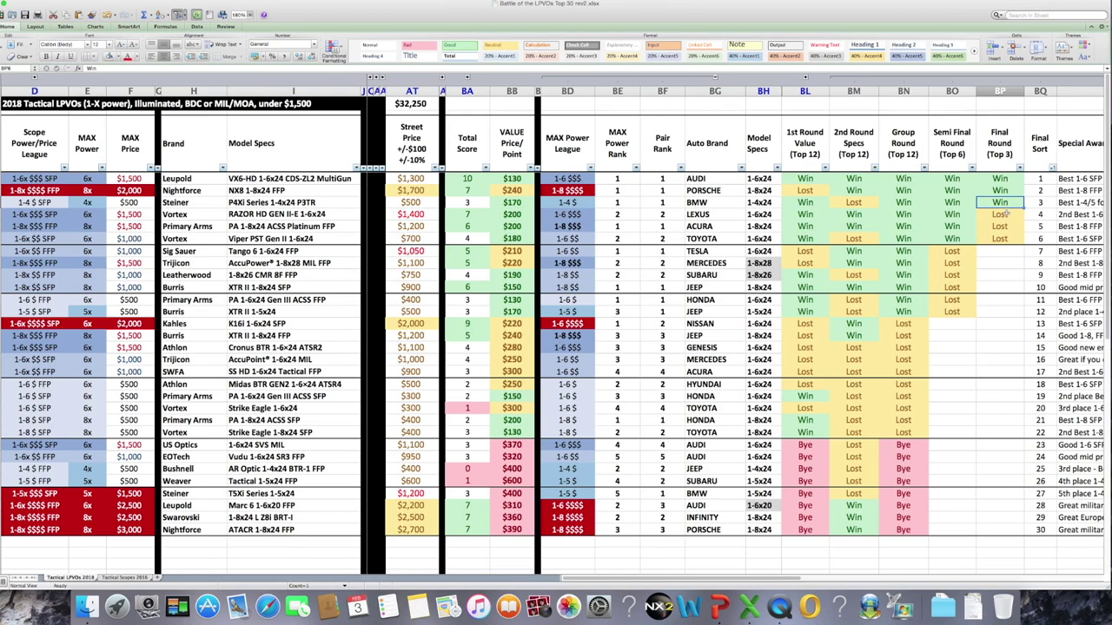
{"action": "left_click", "coordinate": [1005, 213]}
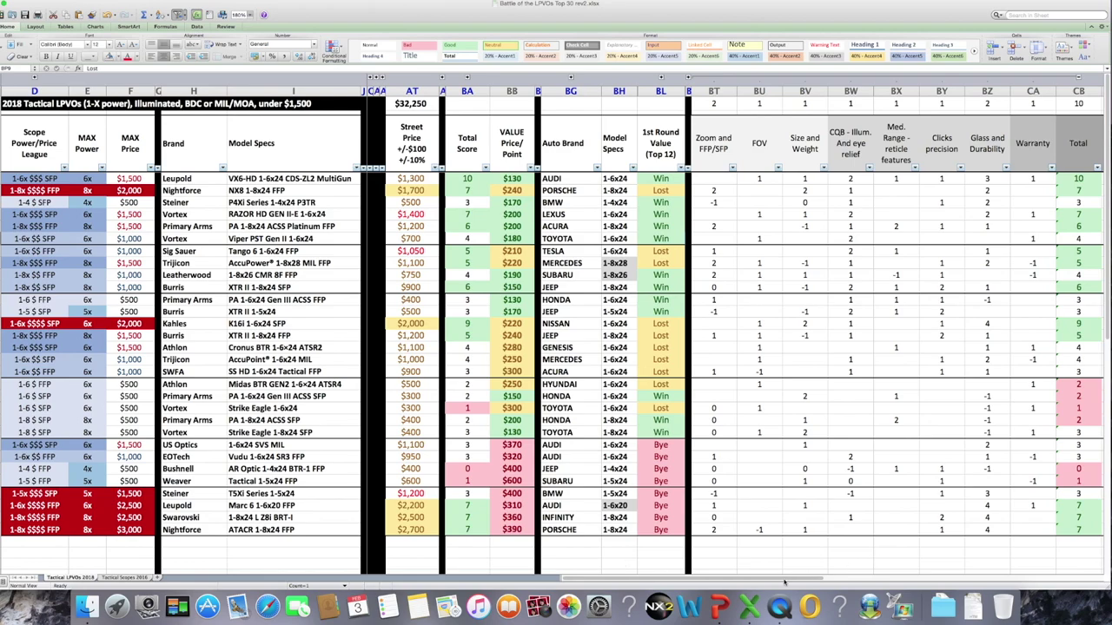
Step: Sort the table by Expected Price in descending order
{"action": "scroll", "coordinate": [785, 582], "scroll_direction": "right", "scroll_amount": 2}
{"action": "left_click", "coordinate": [1019, 167]}
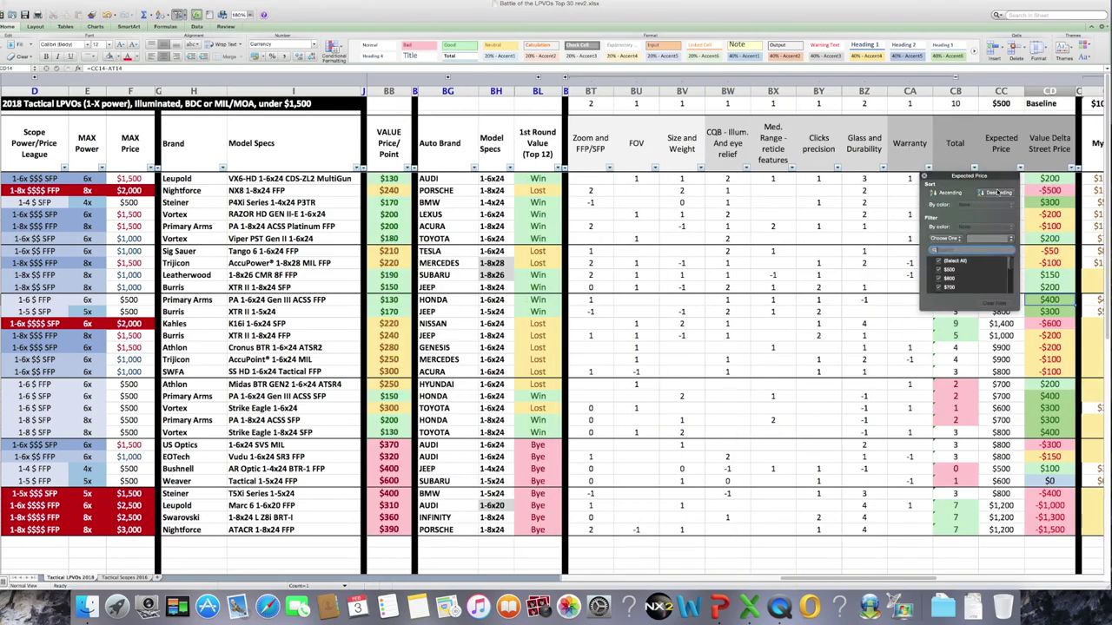
{"action": "left_click", "coordinate": [998, 193]}
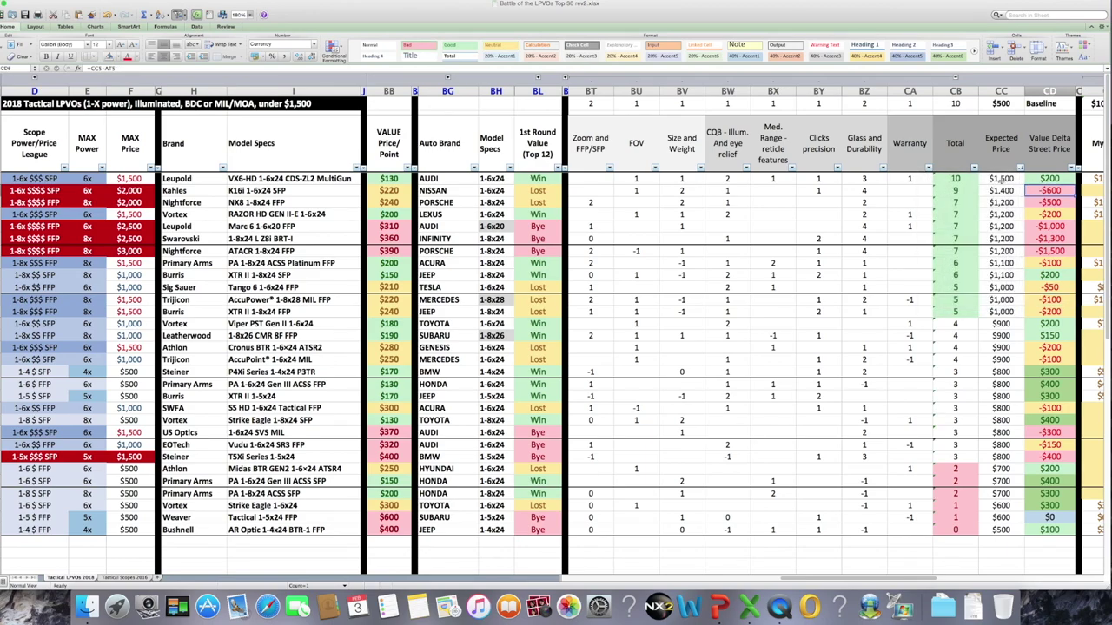
Step: Examine the first scope's Expected Price formula and go through the Value Delta Street Price cells row by row
{"action": "left_click", "coordinate": [1002, 179]}
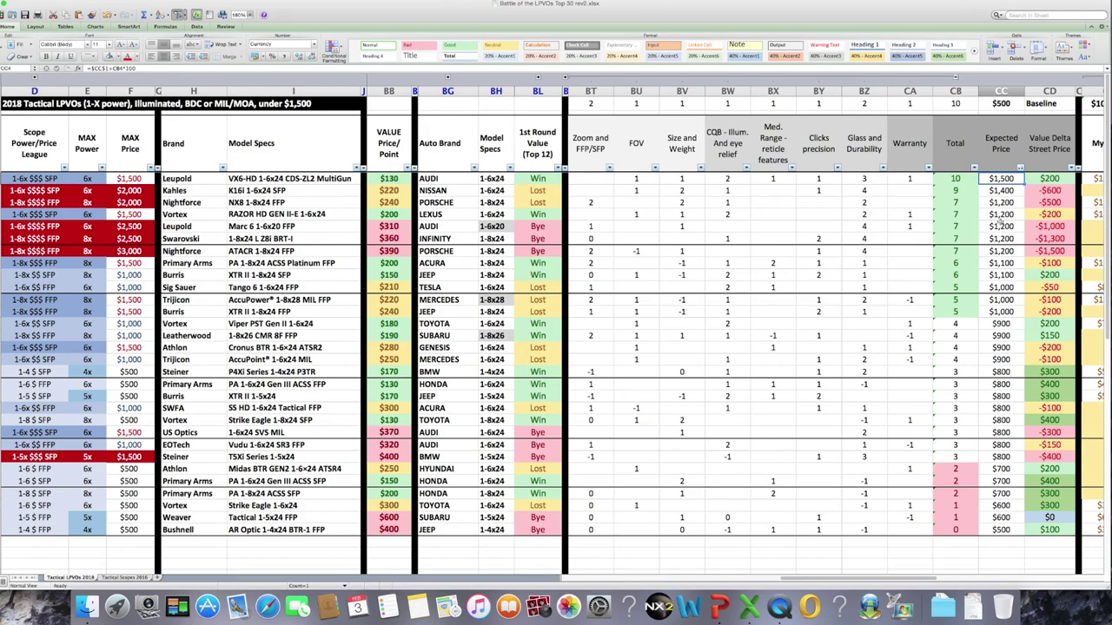
{"action": "key", "text": "Right"}
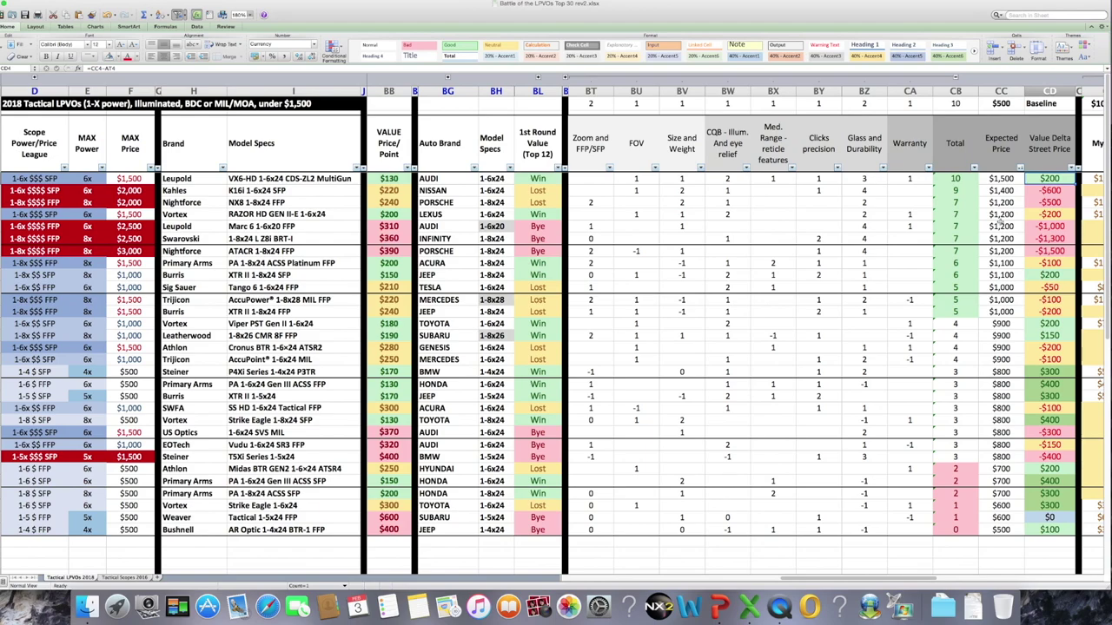
{"action": "key", "text": "Down"}
{"action": "key", "text": "Down"}
{"action": "key", "text": "Down"}
{"action": "key", "text": "Down"}
{"action": "key", "text": "Down"}
{"action": "key", "text": "Down"}
{"action": "key", "text": "Down"}
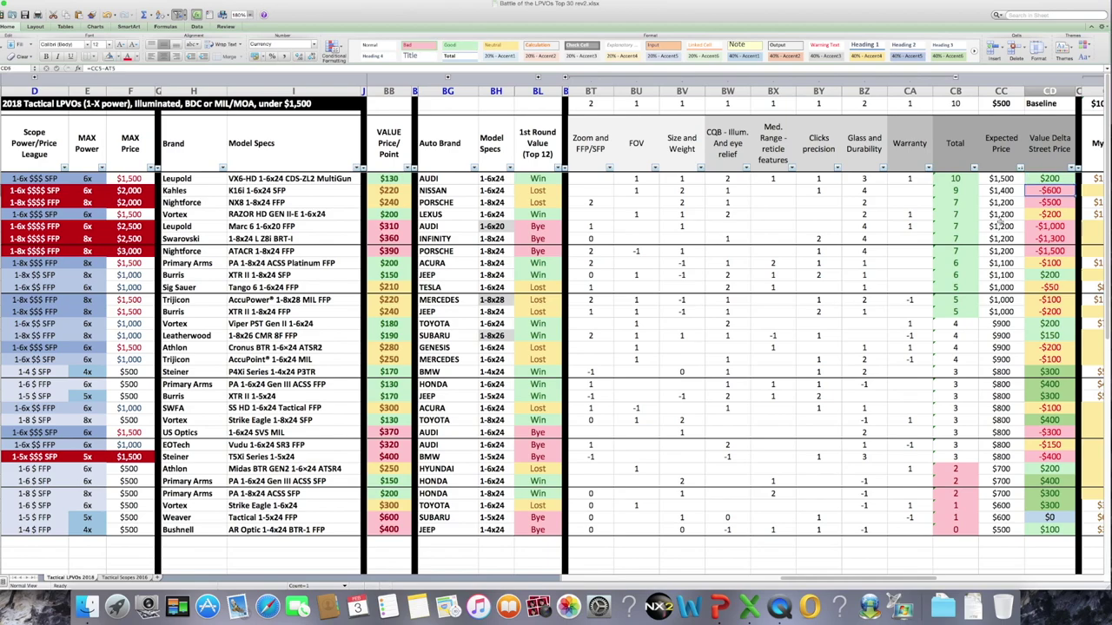
{"action": "key", "text": "Down"}
{"action": "key", "text": "Down"}
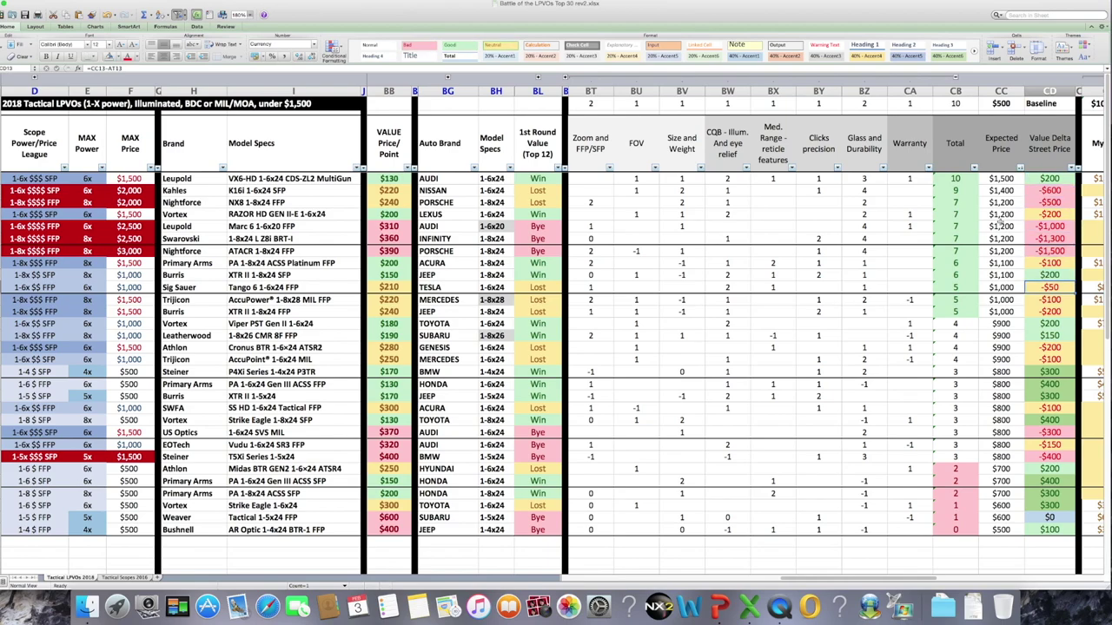
{"action": "key", "text": "Down"}
{"action": "key", "text": "Down"}
{"action": "key", "text": "Down"}
{"action": "key", "text": "Down"}
{"action": "key", "text": "Down"}
{"action": "key", "text": "Down"}
{"action": "key", "text": "Down"}
{"action": "key", "text": "Down"}
{"action": "key", "text": "Down"}
{"action": "key", "text": "Down"}
{"action": "key", "text": "Down"}
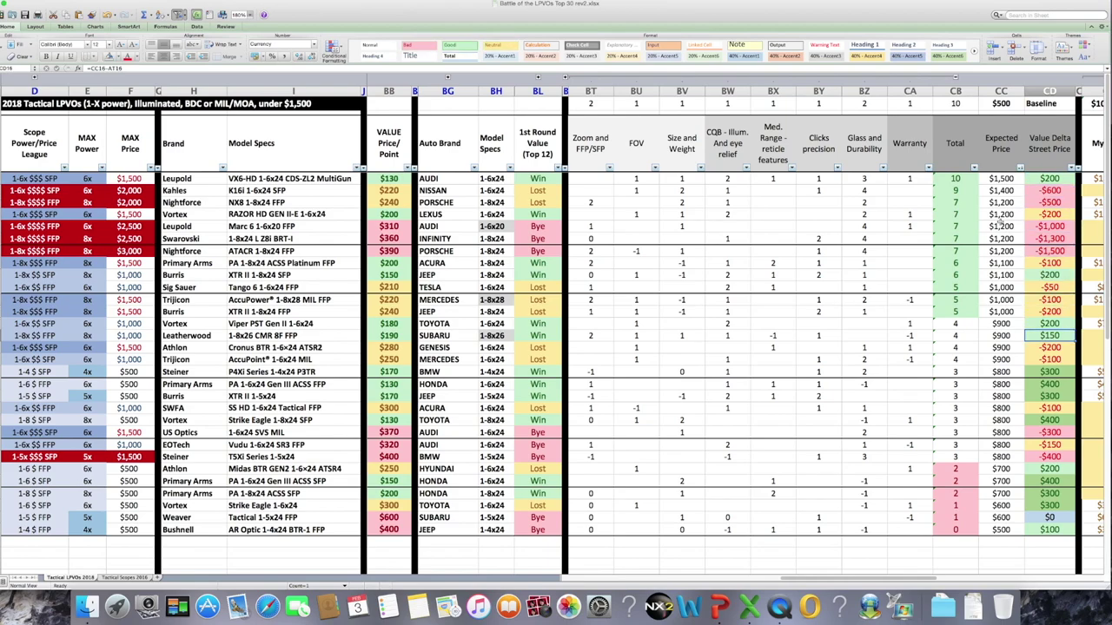
{"action": "key", "text": "Down"}
{"action": "key", "text": "Down"}
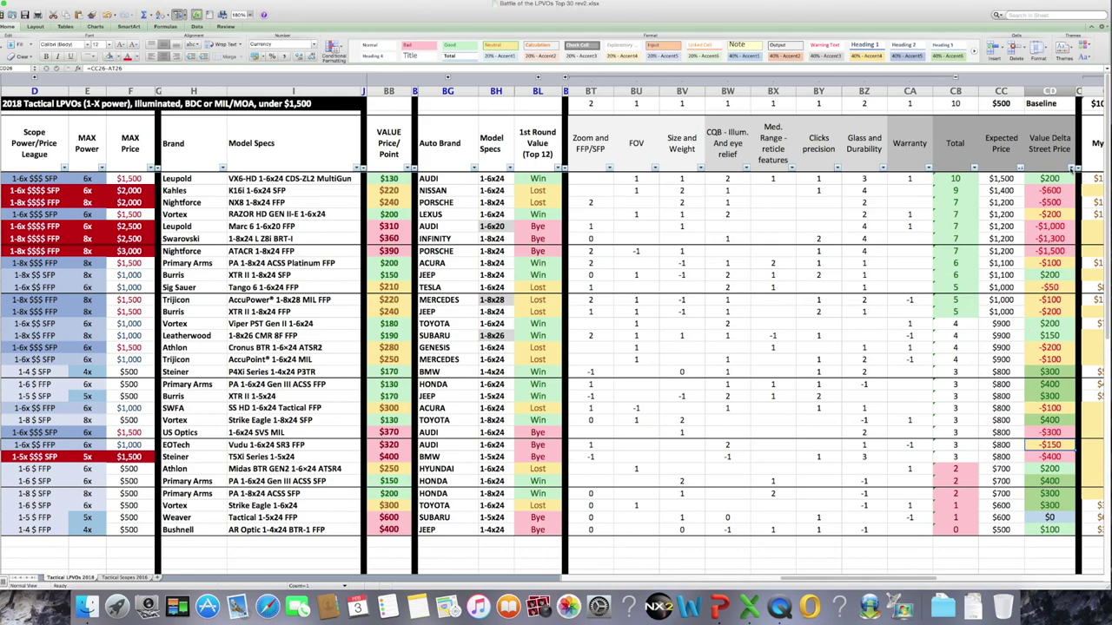
Step: Sort the table by Value Delta Street Price in descending order
{"action": "left_click", "coordinate": [1070, 168]}
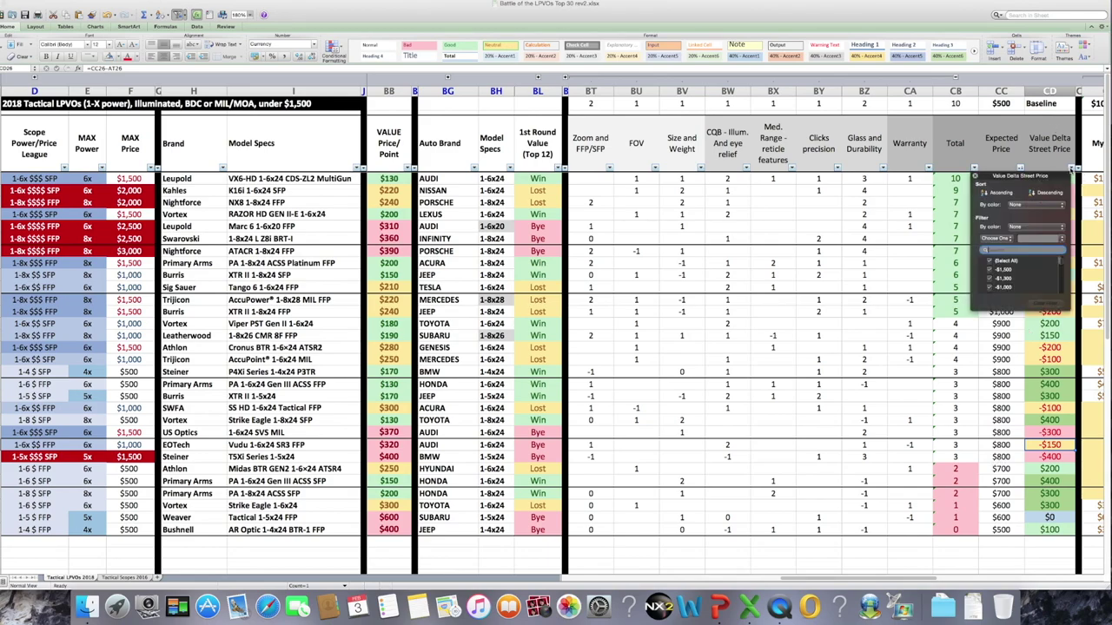
{"action": "left_click", "coordinate": [1039, 193]}
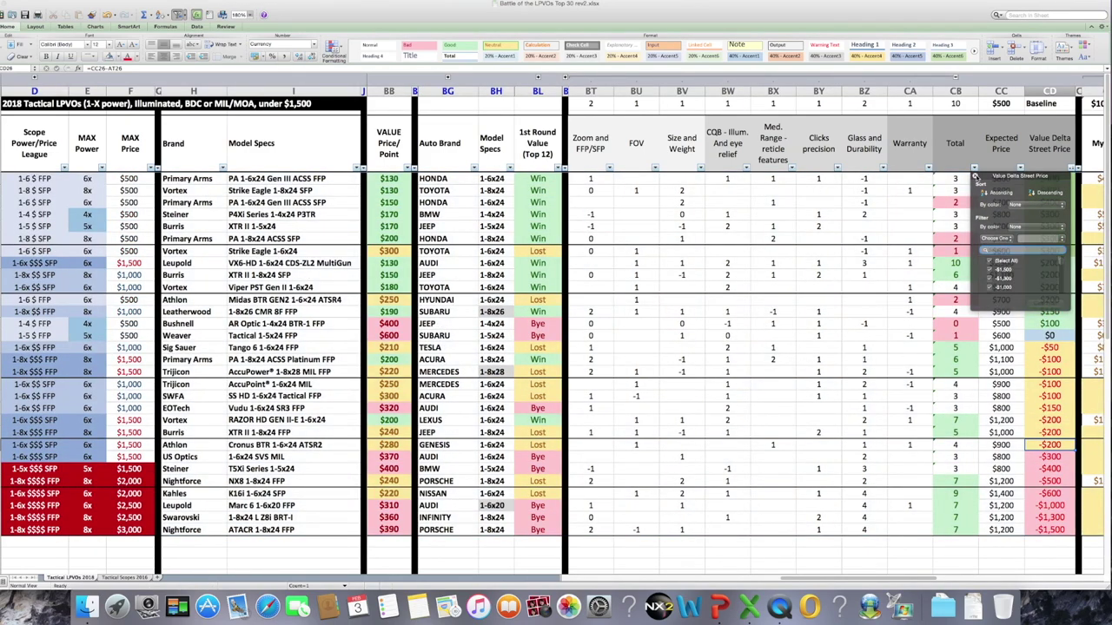